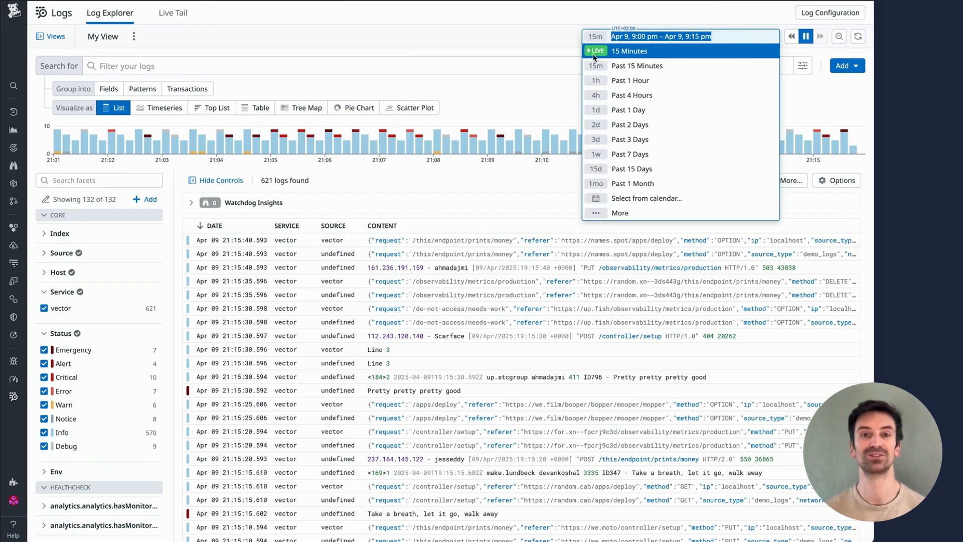
Inspect the "Pretty pretty pretty good" notice log's details and the actions available for its service and host, and close the log.
click(529, 181)
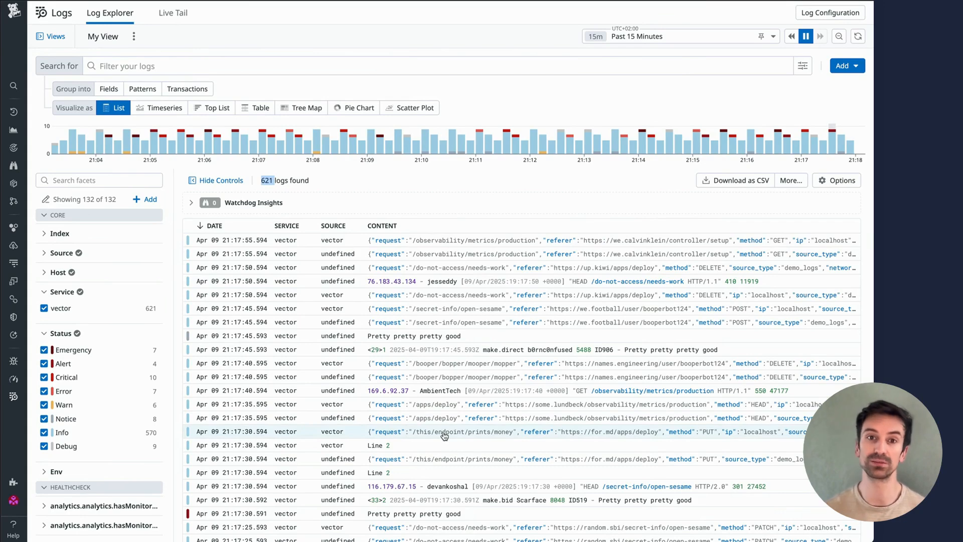
click(418, 341)
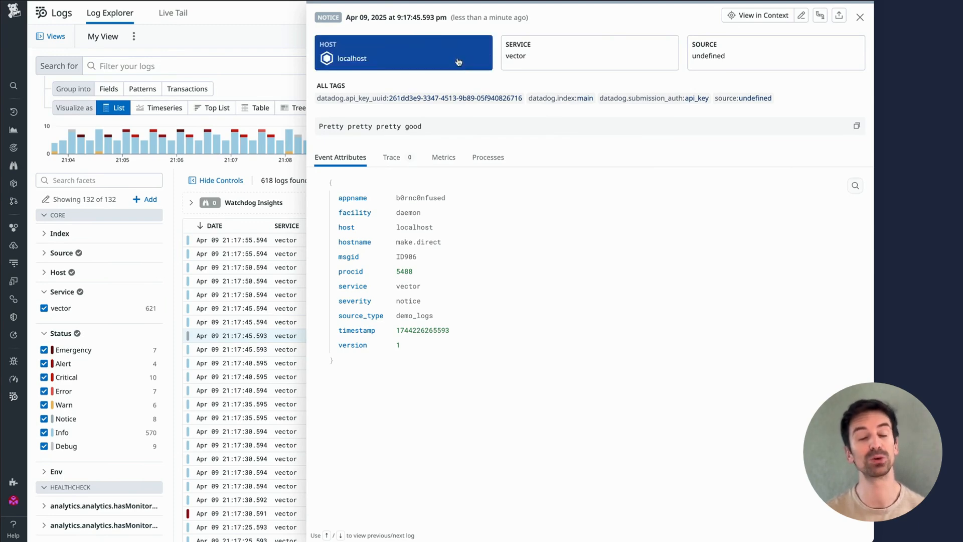
click(566, 57)
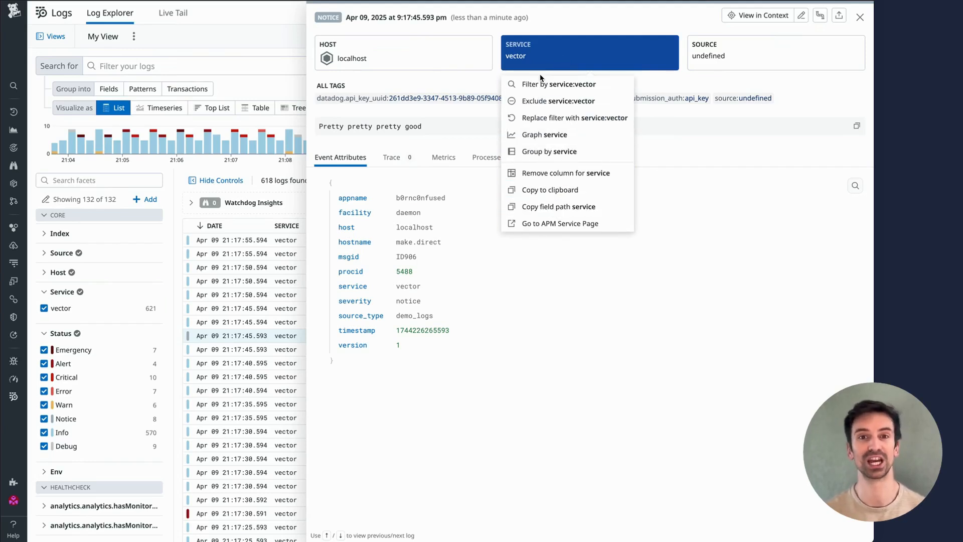
click(428, 54)
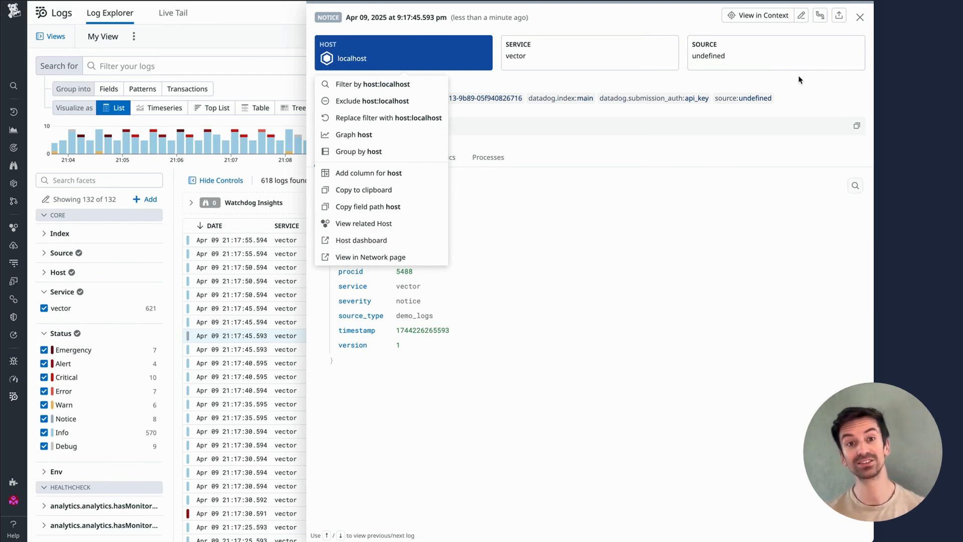
click(859, 17)
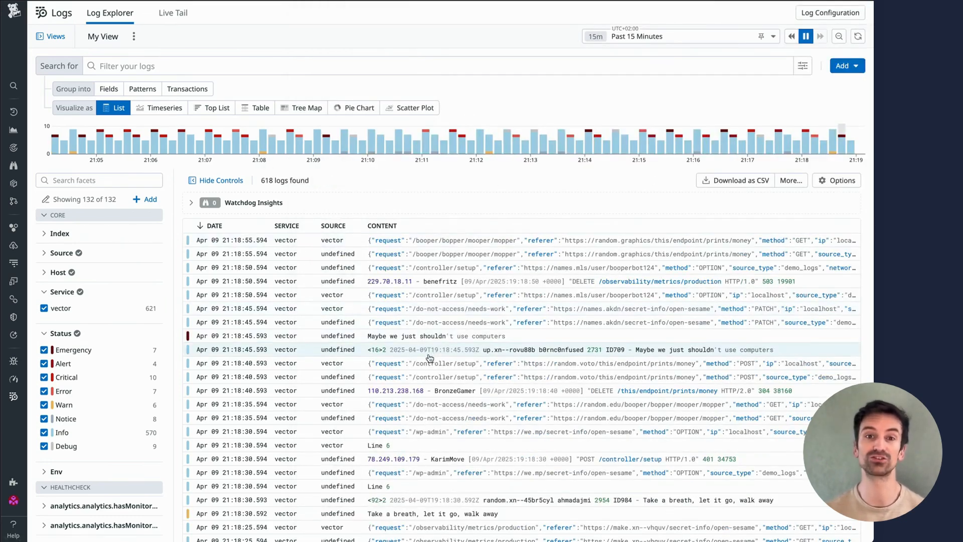
Examine the parsed event attributes of the DELETE /observability/metrics/production log with status 503.
click(481, 284)
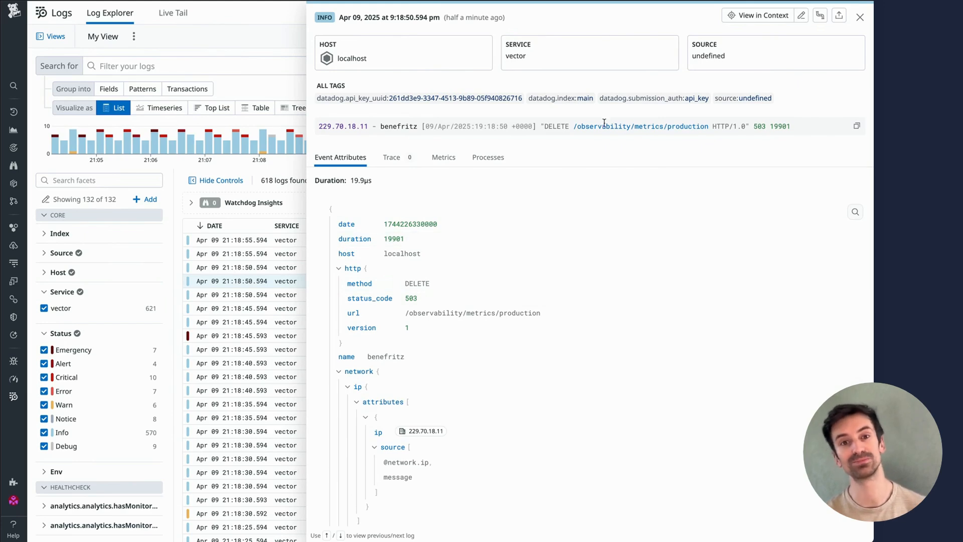
scroll(440, 385, down, 4)
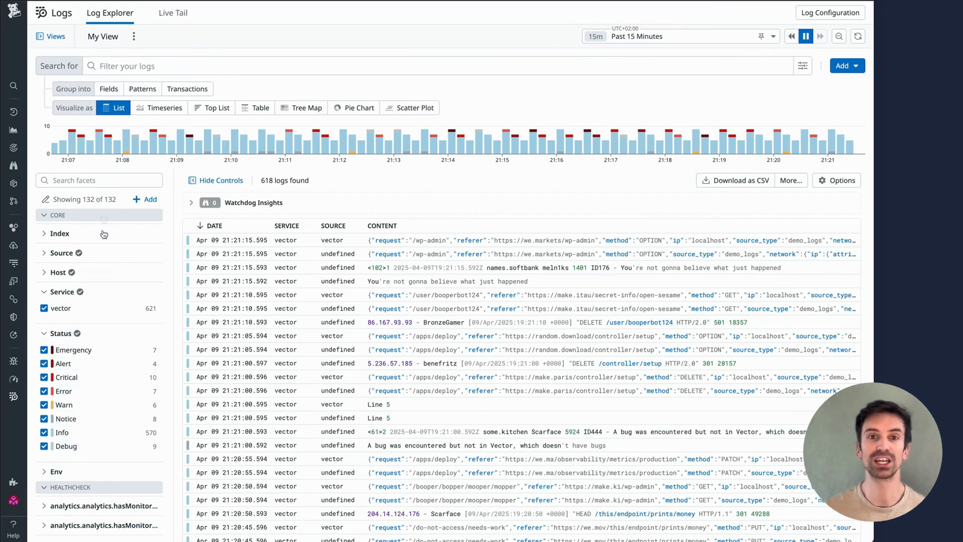
Filter the logs to the Error, Critical, Alert and Emergency statuses and review the filtered list.
scroll(104, 462, down, 3)
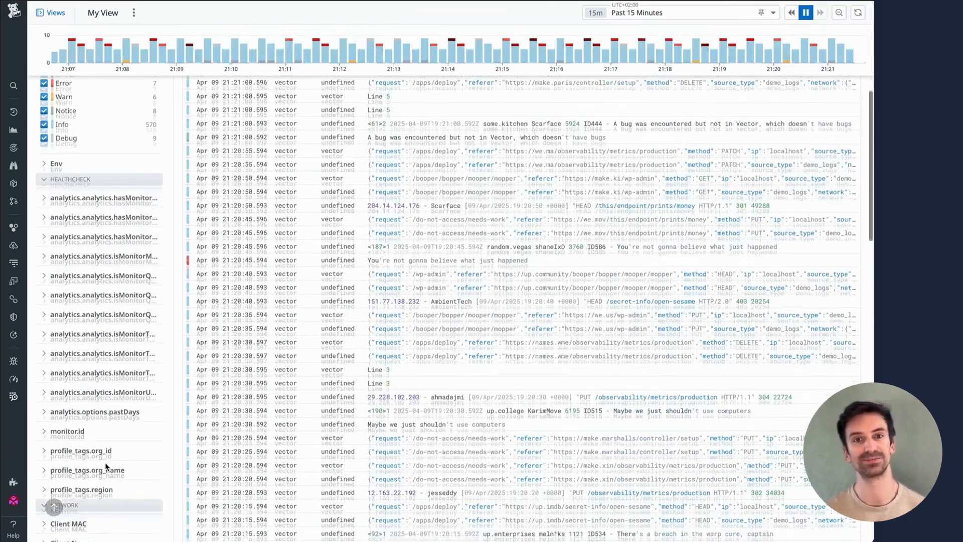
scroll(104, 461, up, 2)
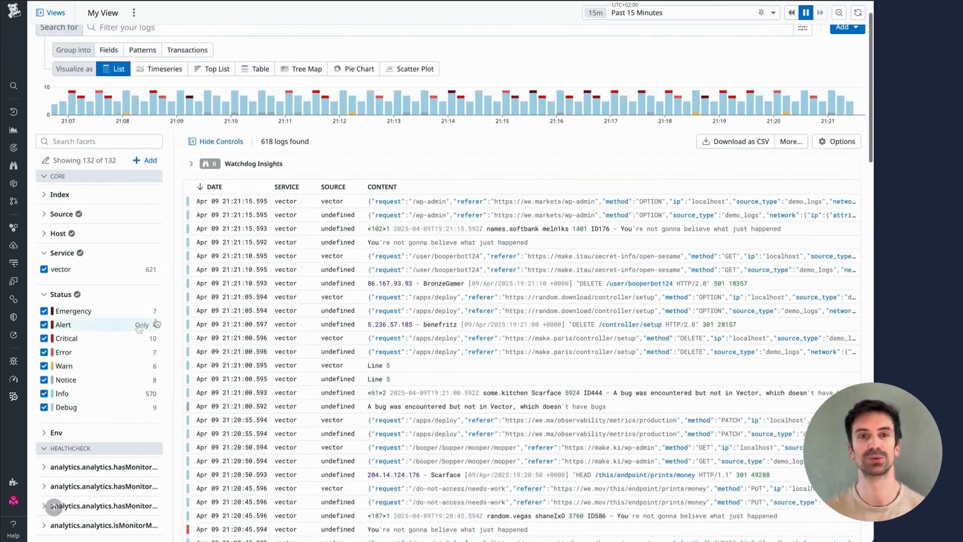
click(82, 356)
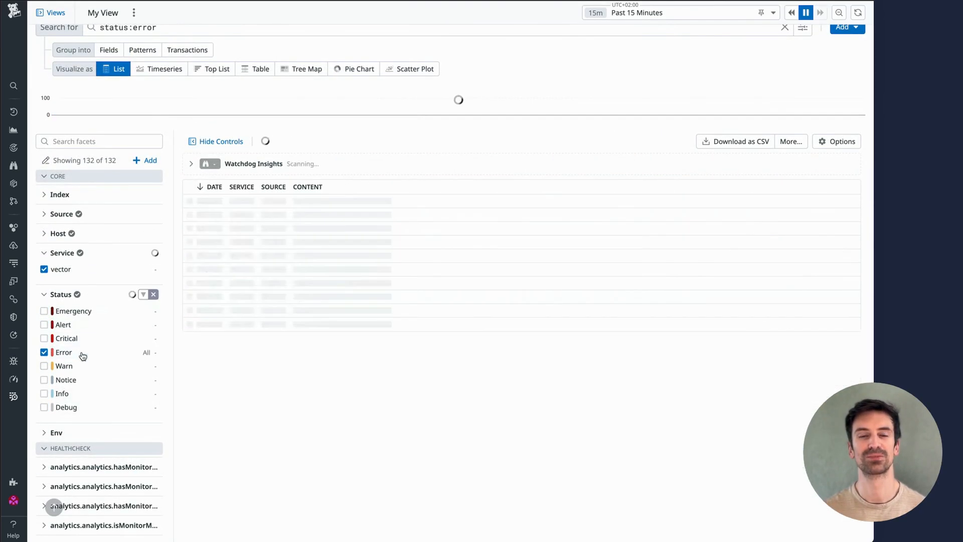
click(44, 338)
click(44, 325)
click(44, 311)
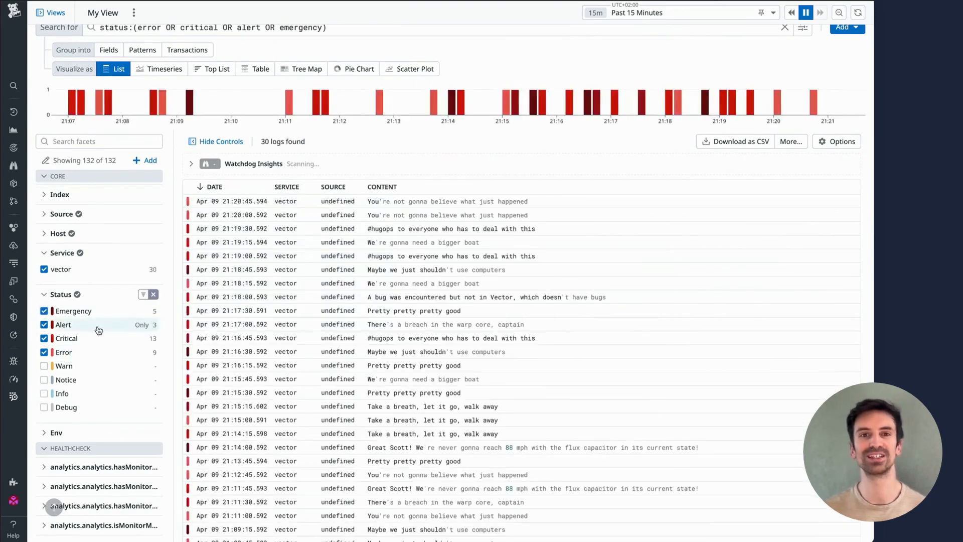
scroll(363, 421, down, 9)
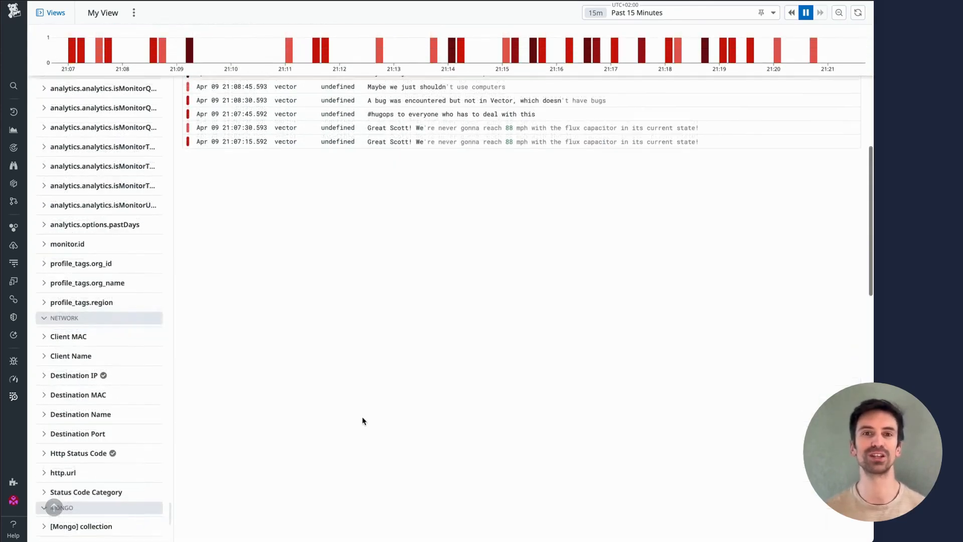
scroll(364, 420, up, 10)
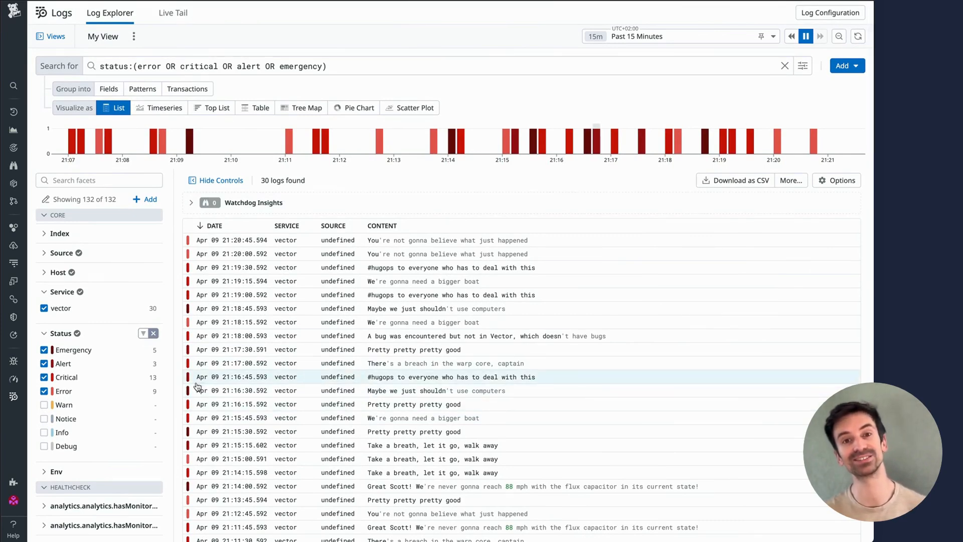
Expand the Host facet, look through the remaining facet groups, and clear the status filter.
click(59, 272)
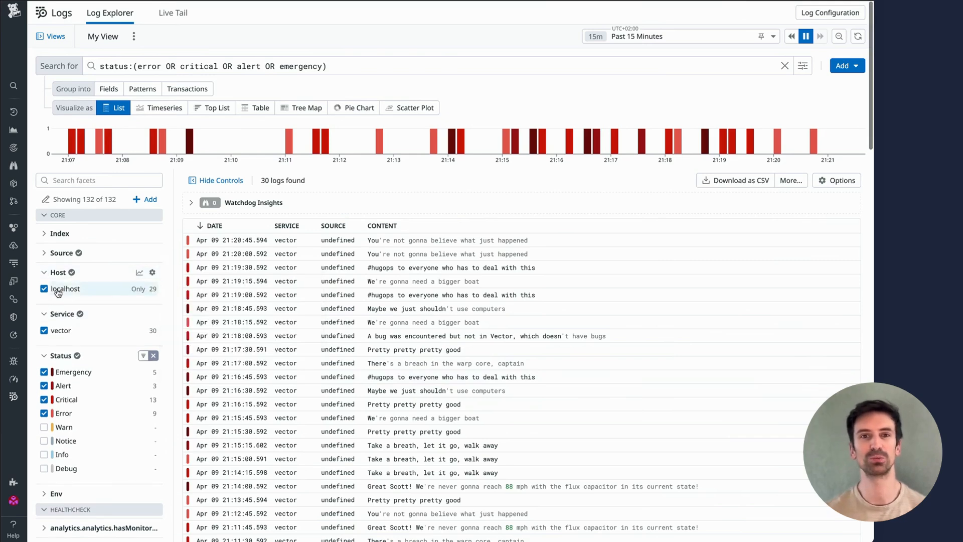
scroll(121, 403, down, 4)
scroll(120, 403, down, 10)
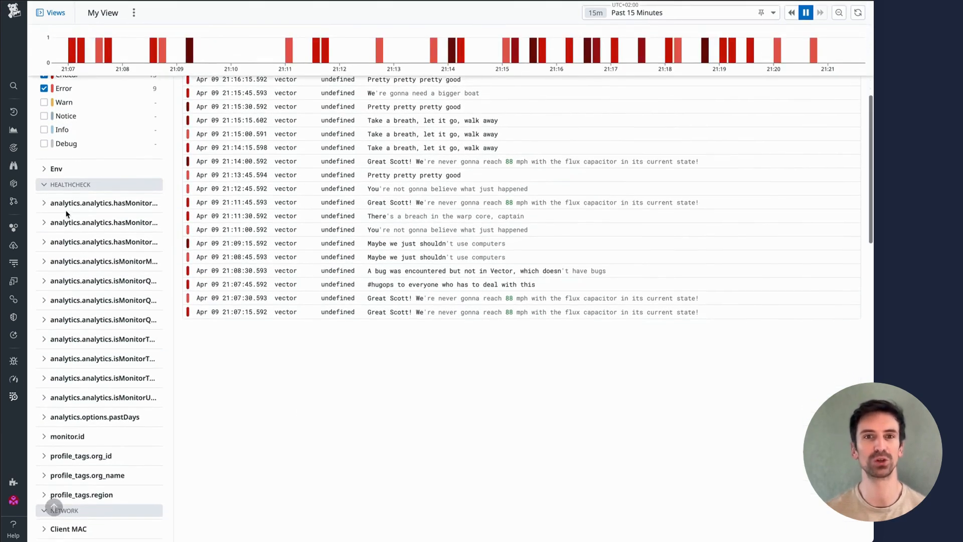
scroll(95, 476, down, 9)
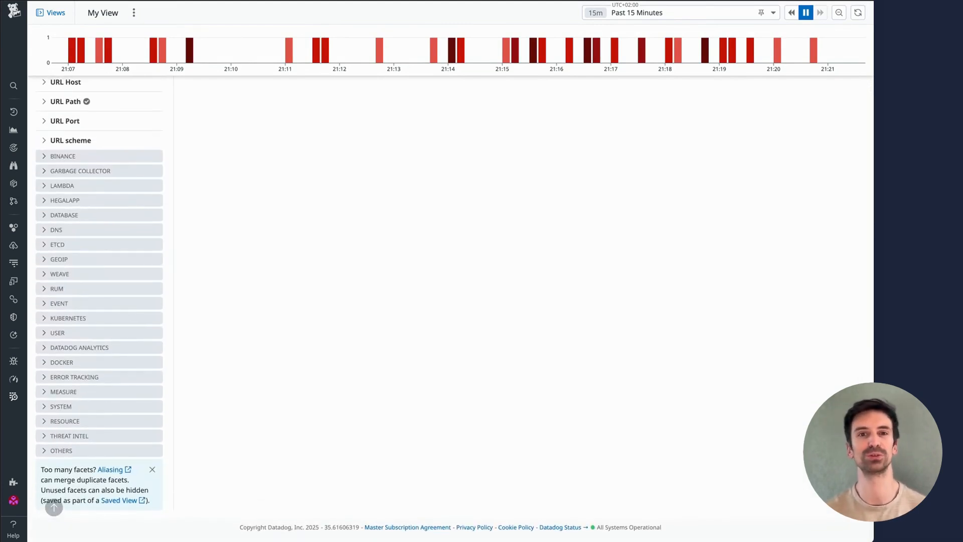
scroll(125, 394, up, 15)
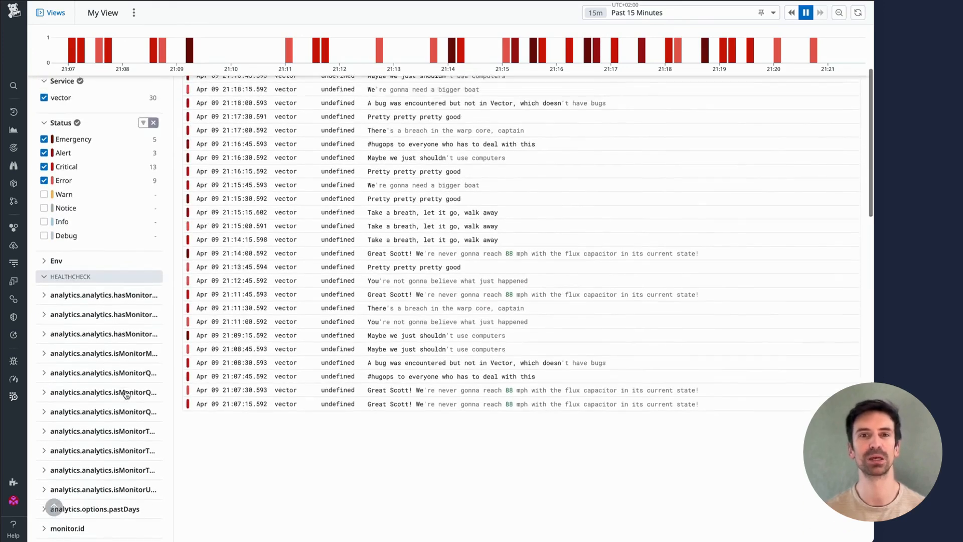
scroll(126, 394, up, 1)
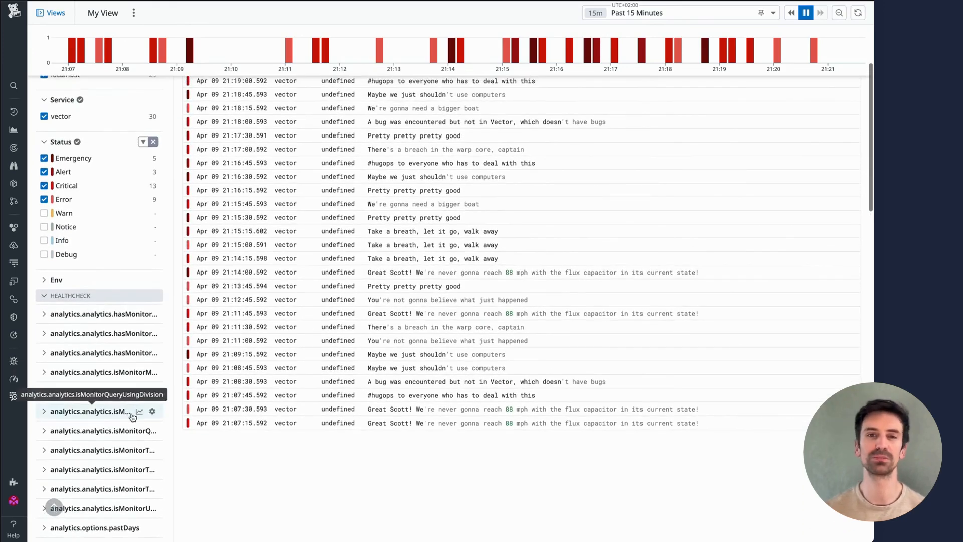
scroll(190, 318, up, 5)
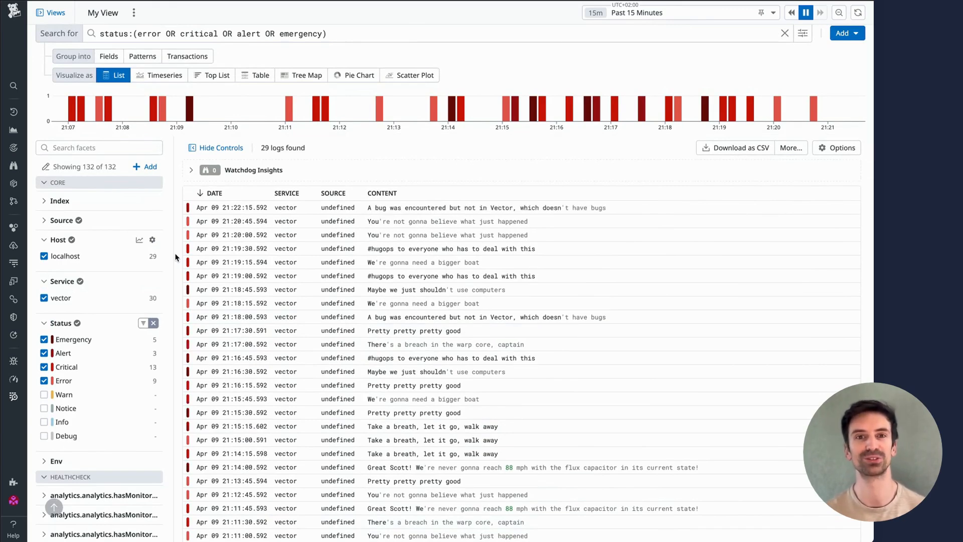
click(154, 324)
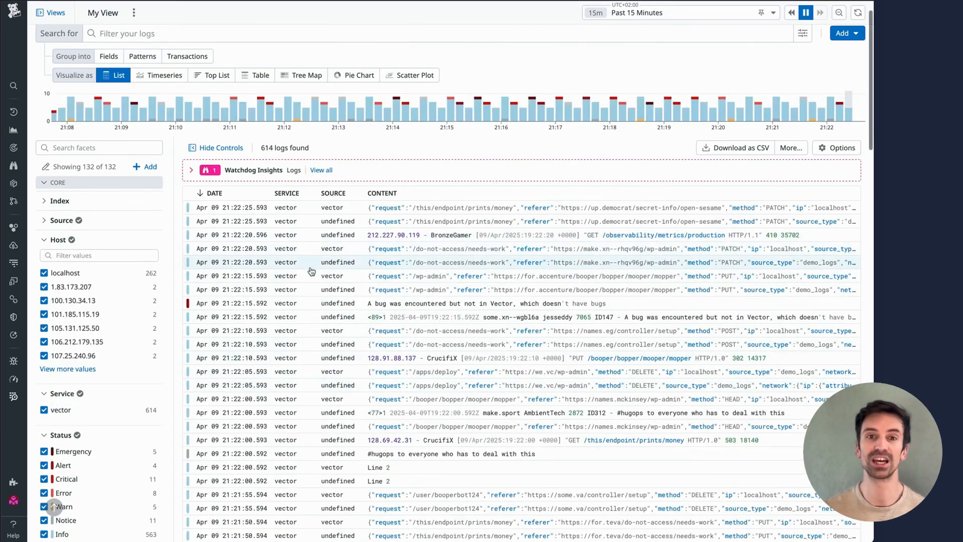
click(341, 265)
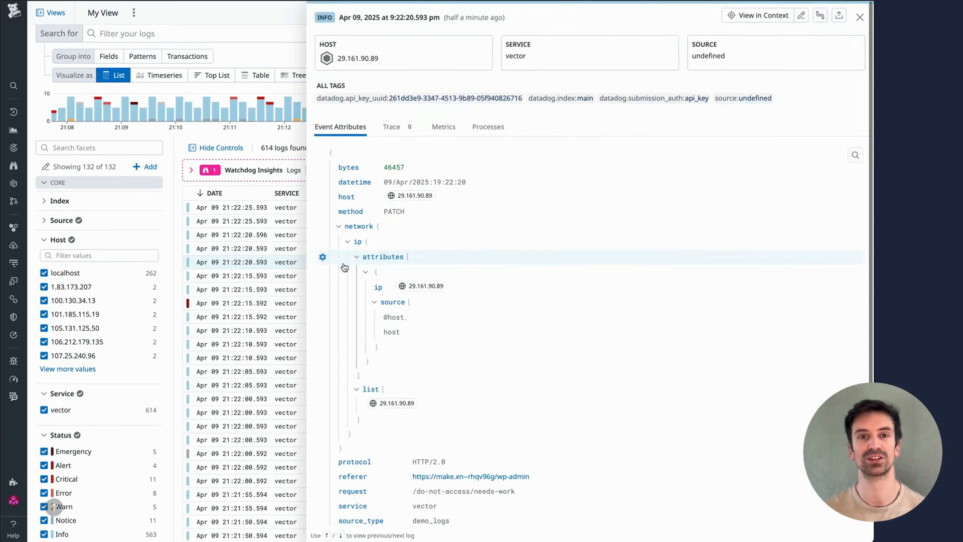
scroll(371, 391, down, 2)
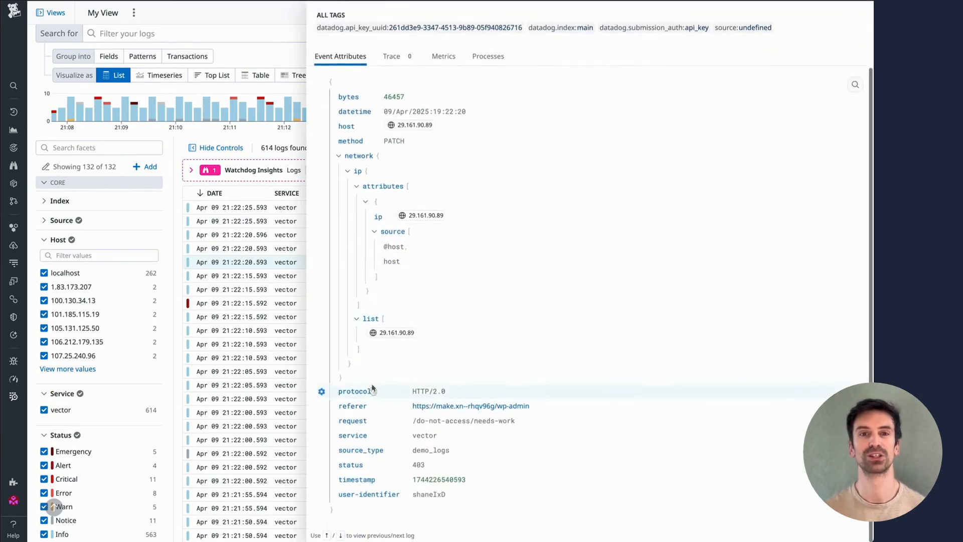
scroll(366, 401, up, 2)
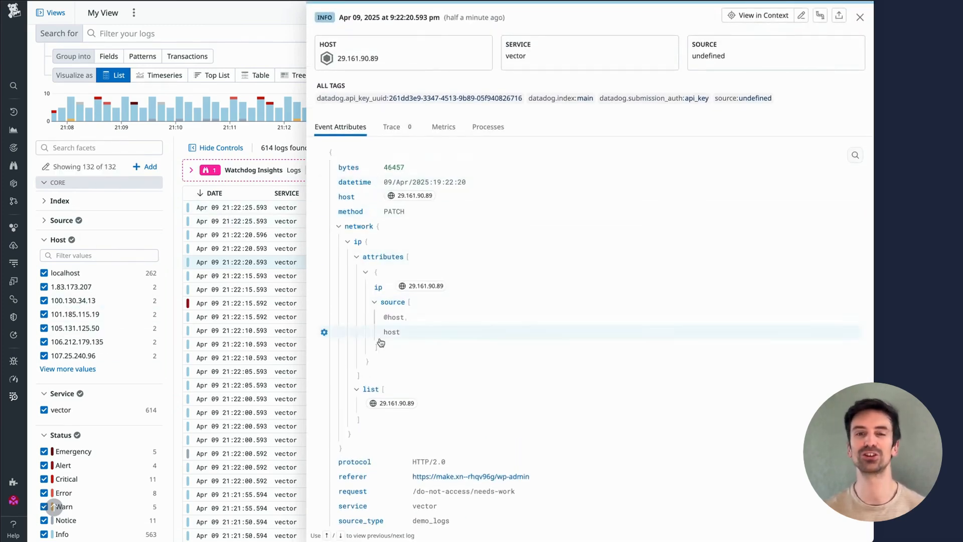
scroll(351, 366, down, 2)
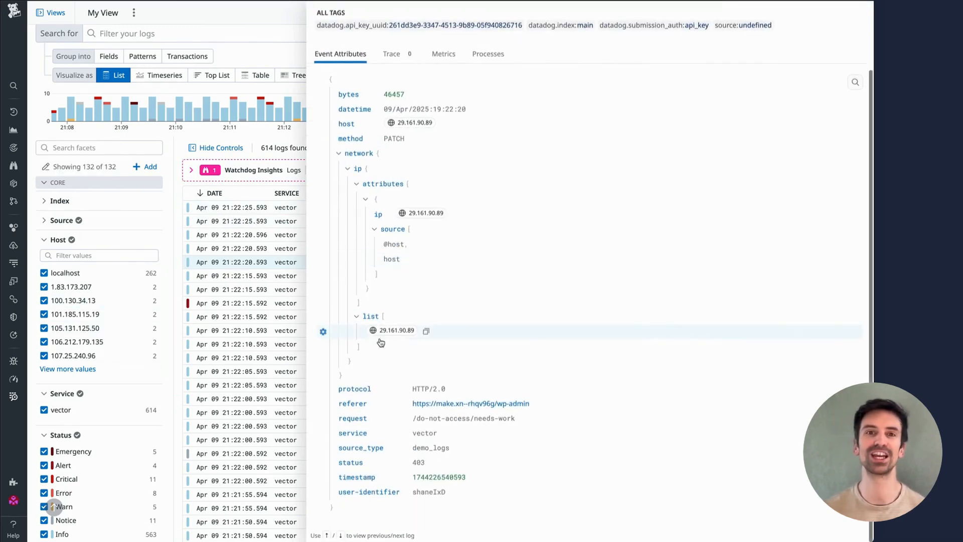
click(359, 425)
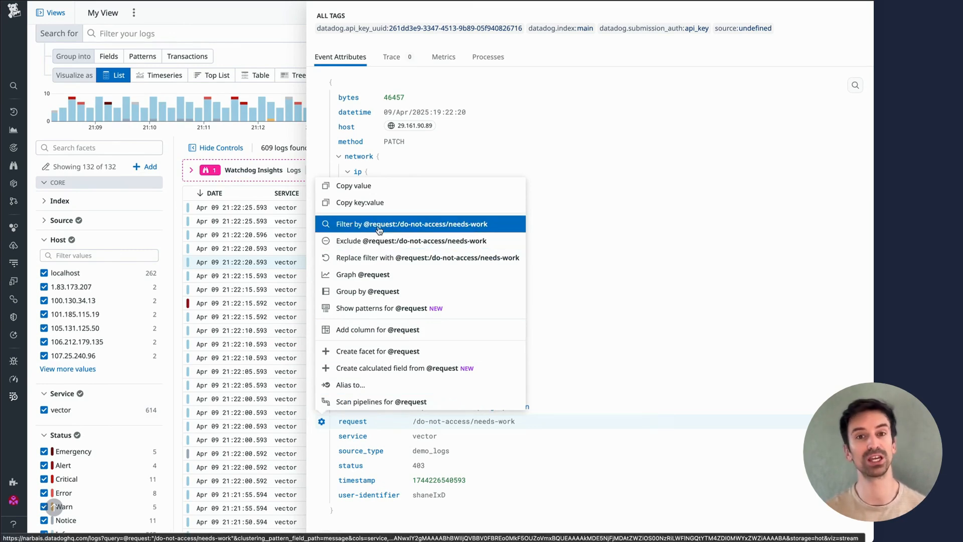
click(381, 225)
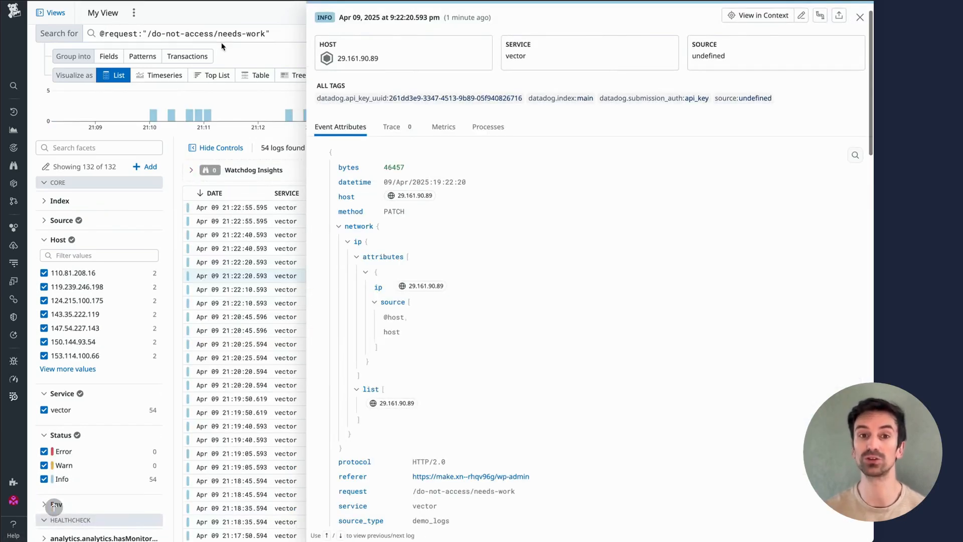
key(Escape)
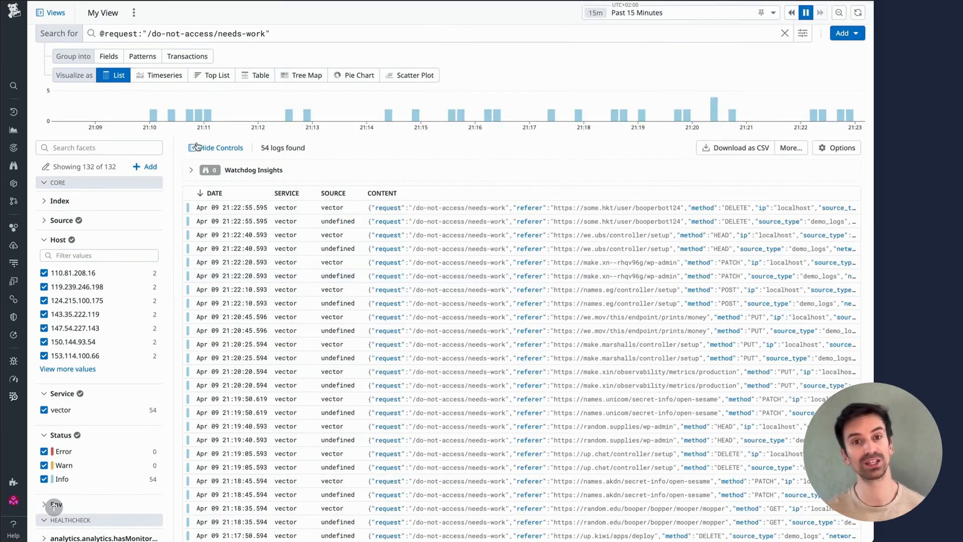
scroll(446, 339, up, 1)
scroll(446, 339, down, 10)
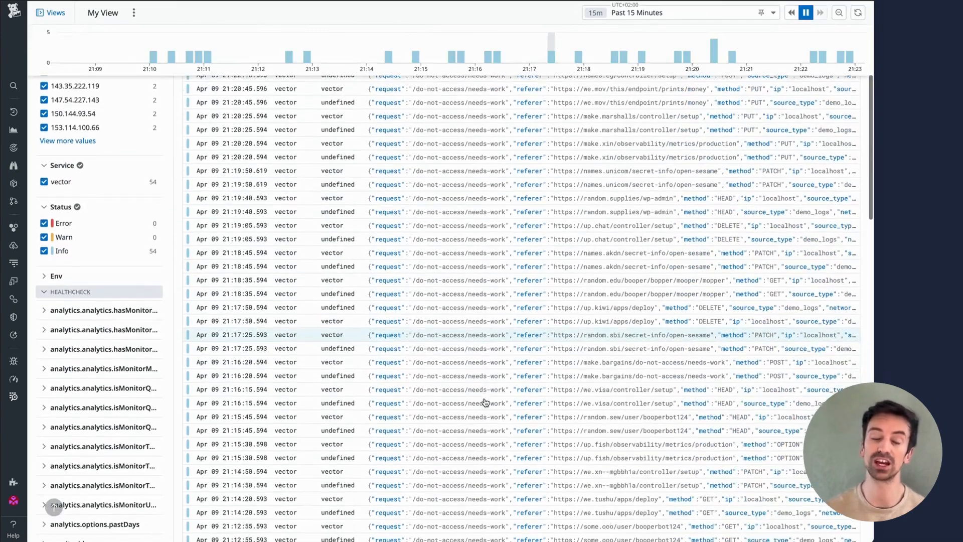
scroll(490, 292, up, 10)
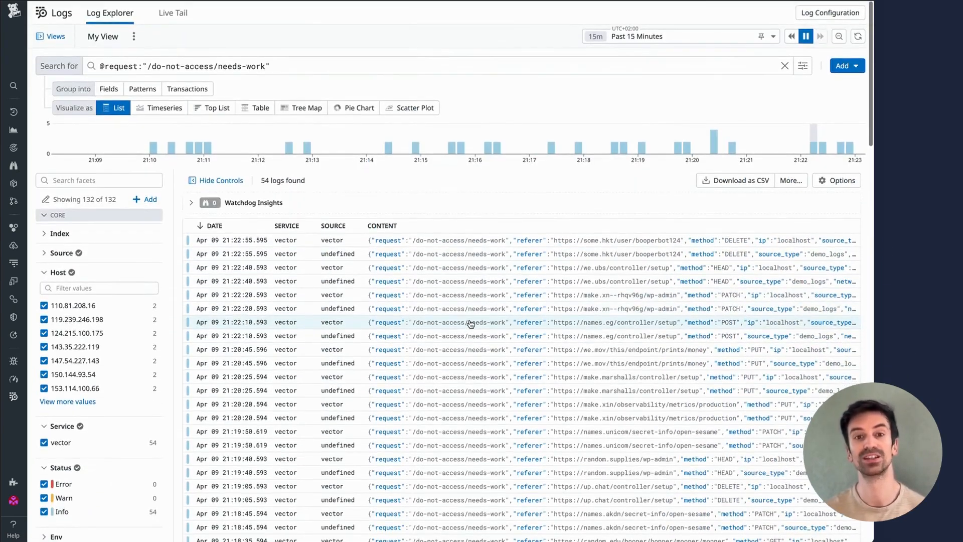
click(489, 308)
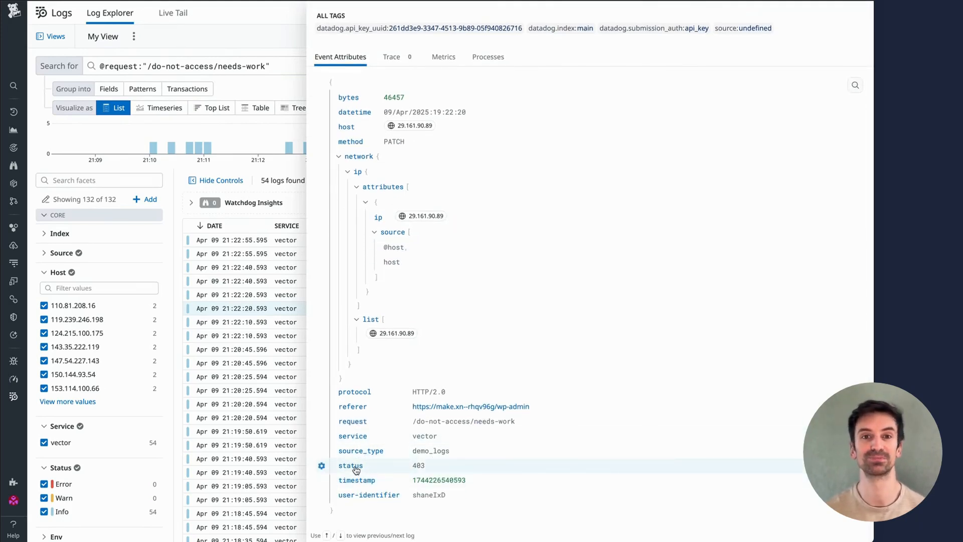
click(322, 467)
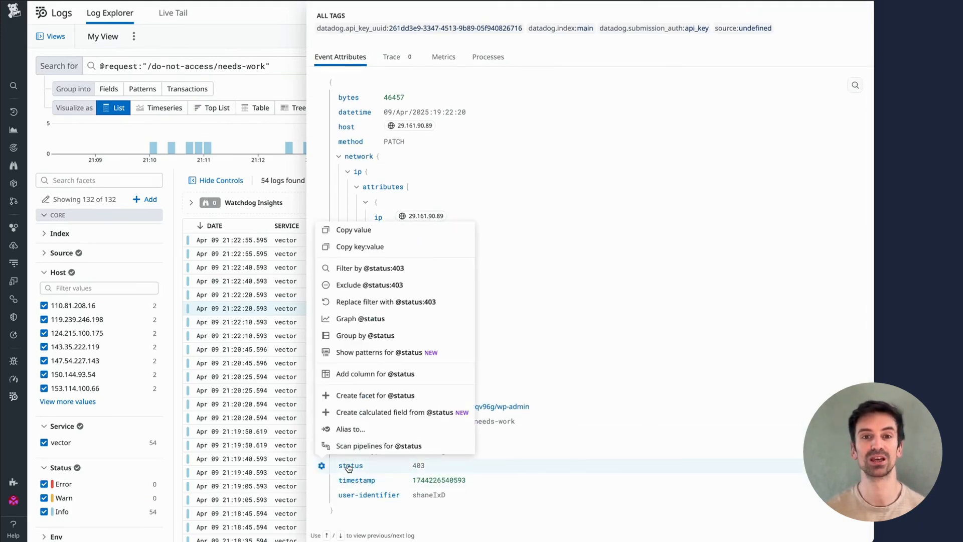
click(363, 269)
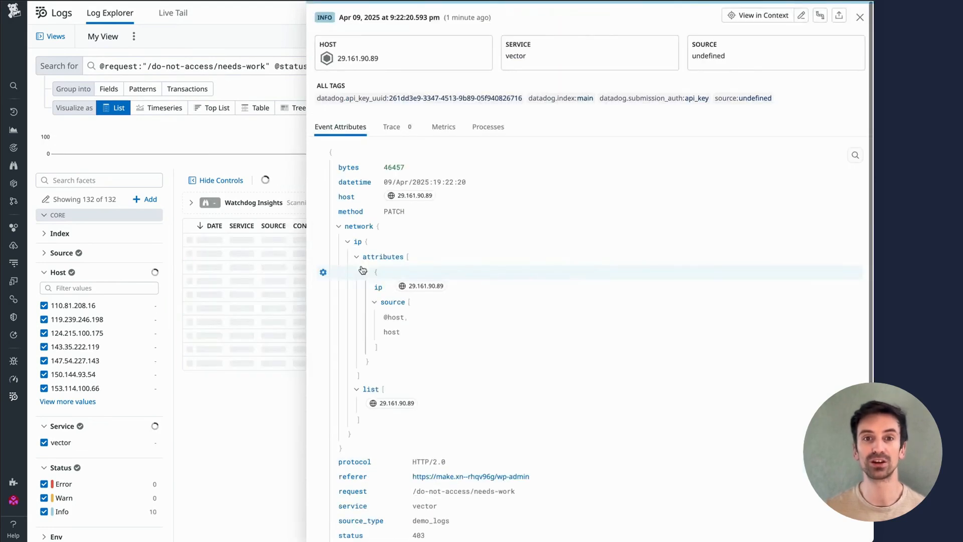
click(178, 192)
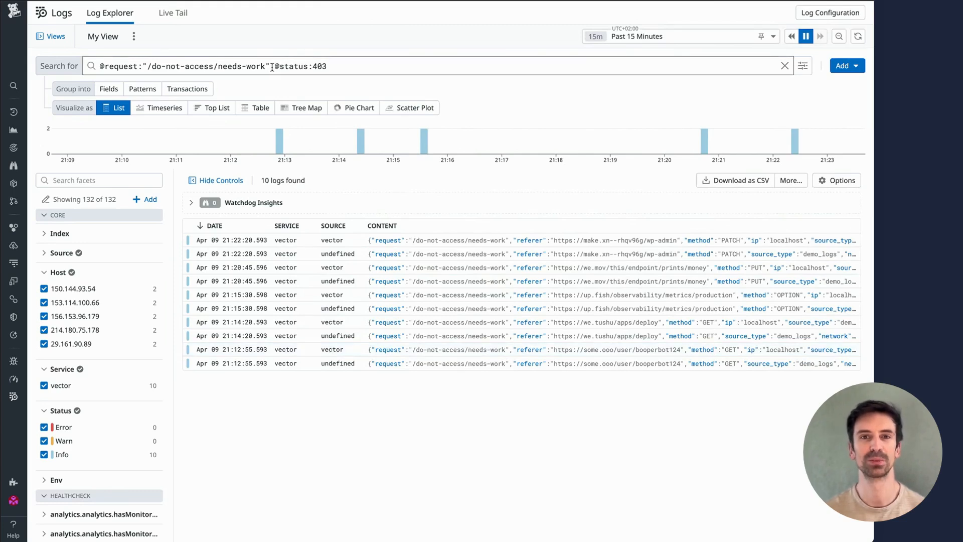
click(802, 67)
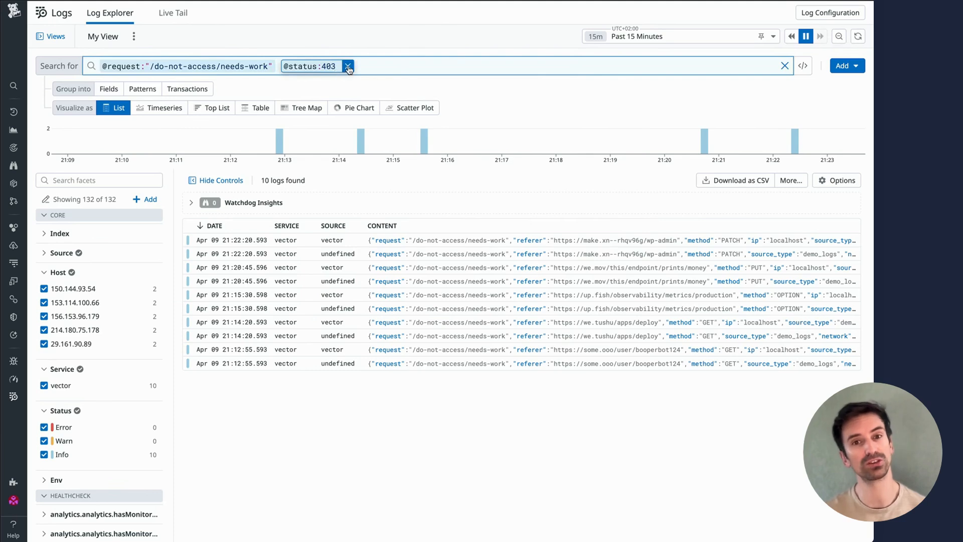
click(348, 67)
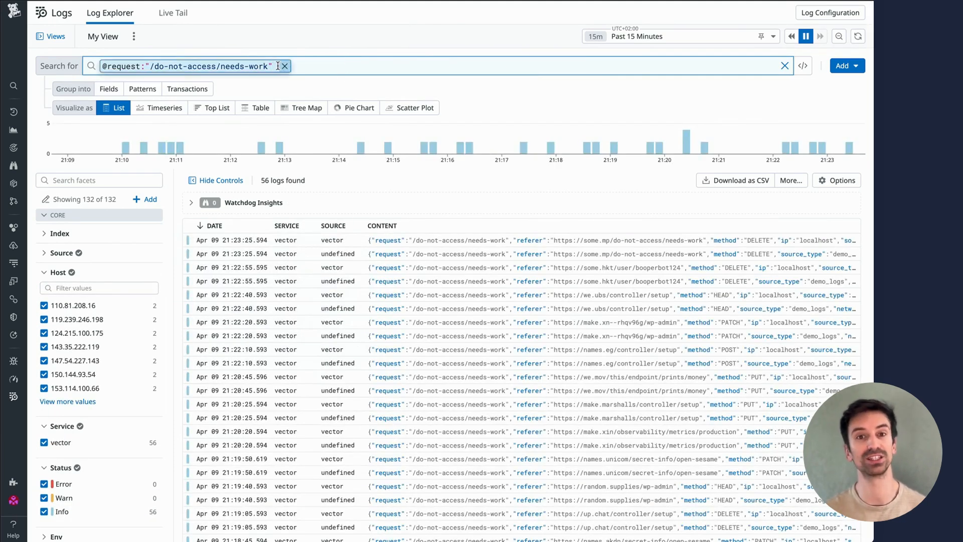
click(285, 67)
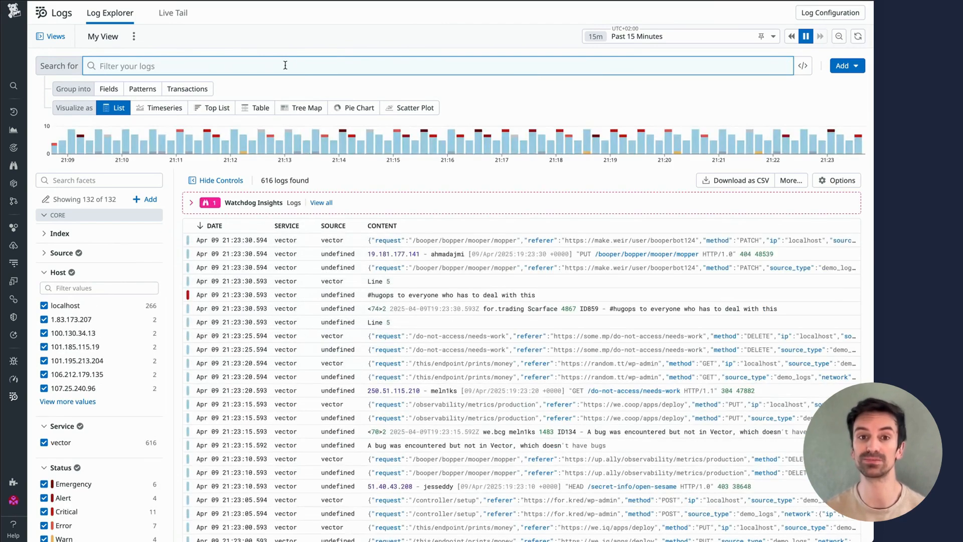
click(44, 334)
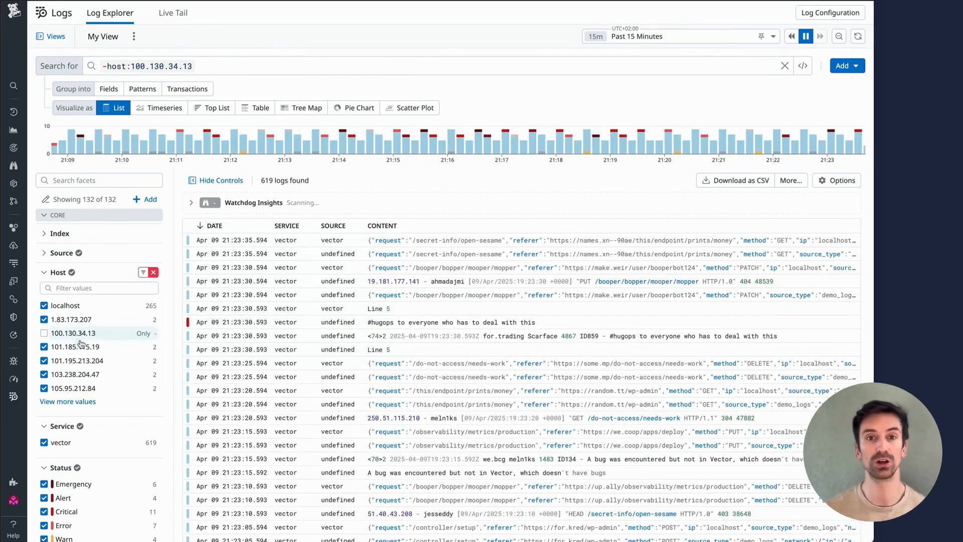
click(88, 361)
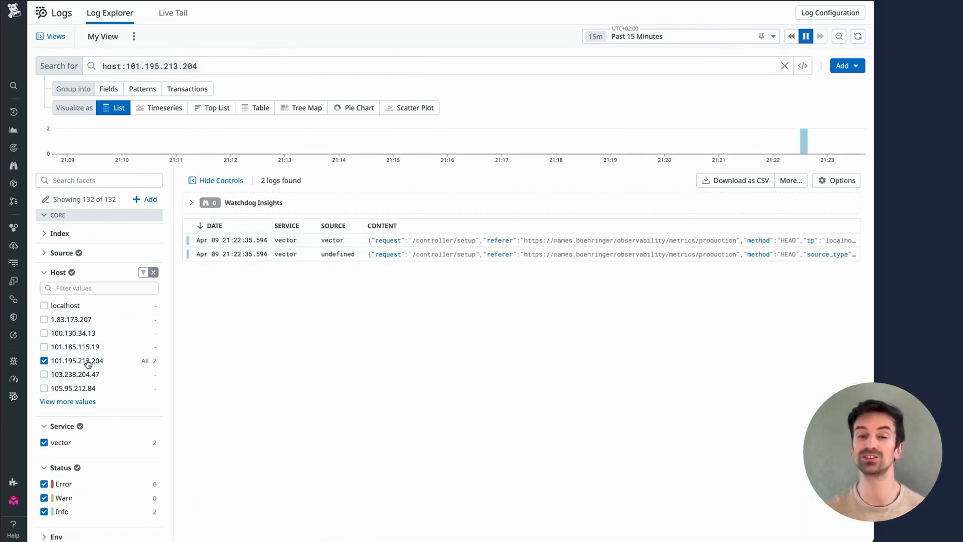
click(153, 272)
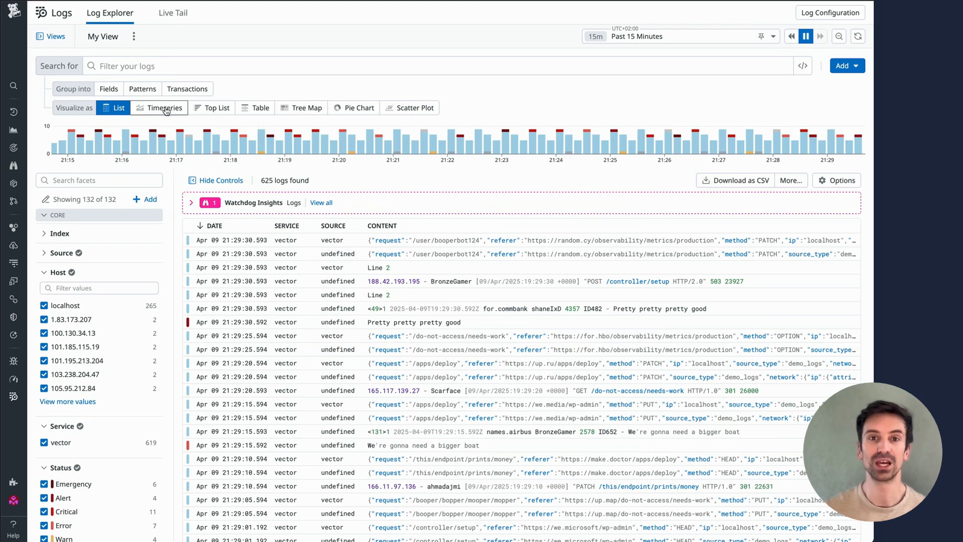
Graph the count of all logs as a timeseries grouped by Host, and switch the visualization to a top list.
click(166, 111)
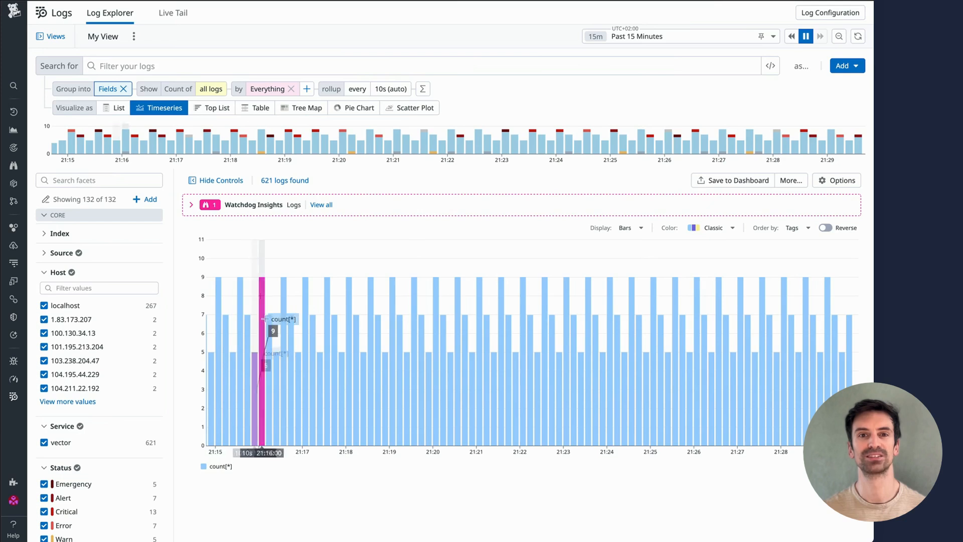
click(265, 91)
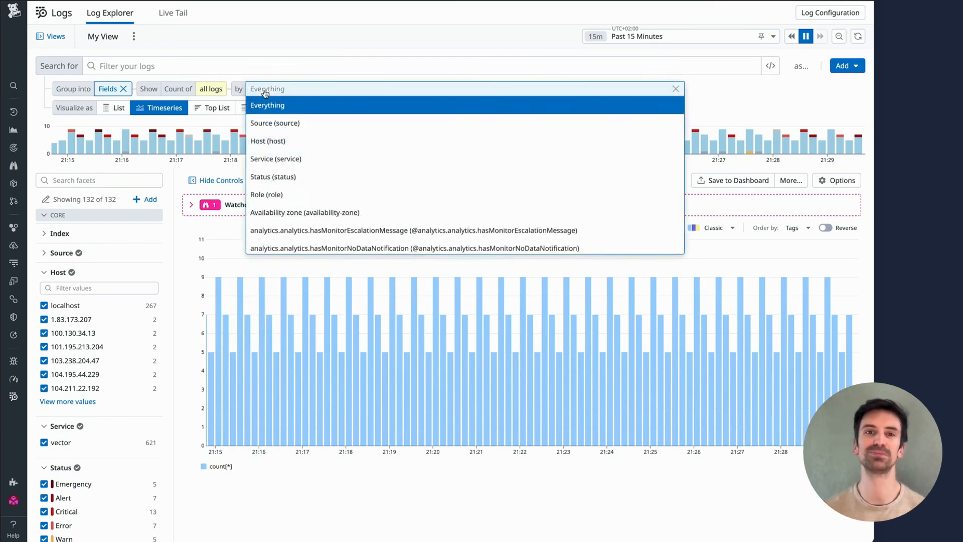
text(host)
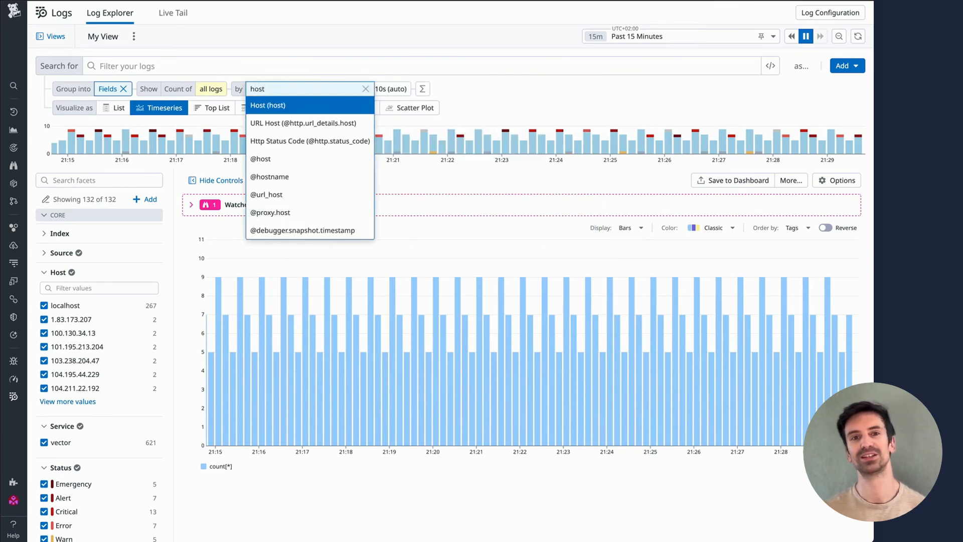
key(Return)
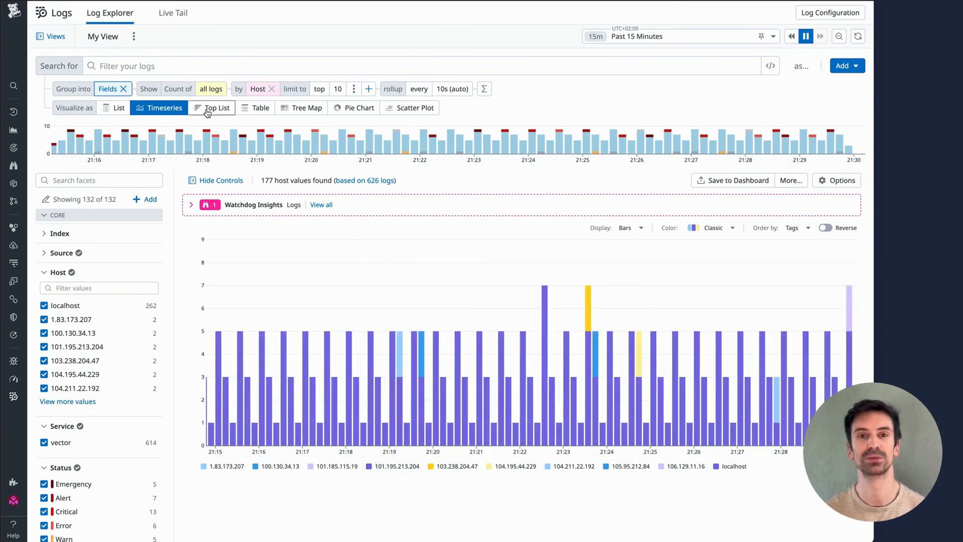
click(207, 109)
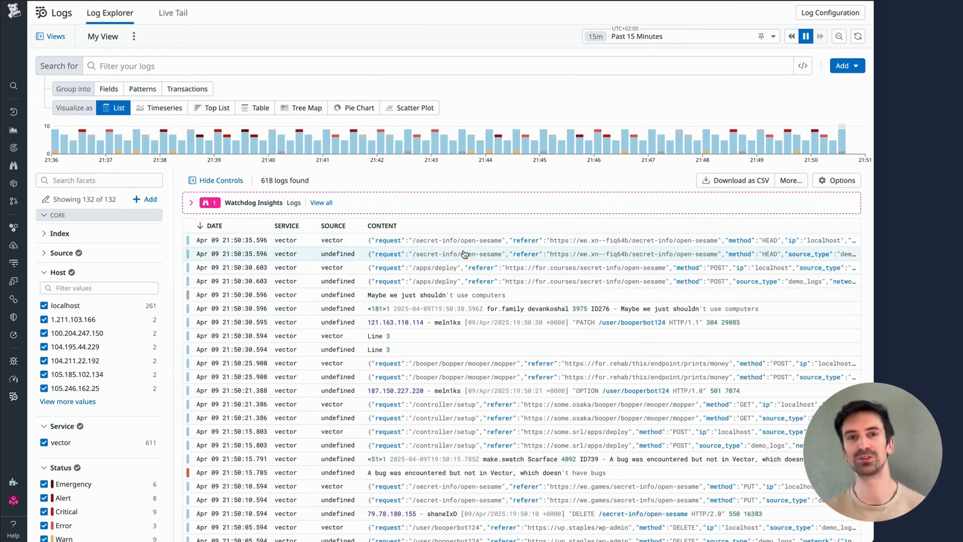
click(170, 109)
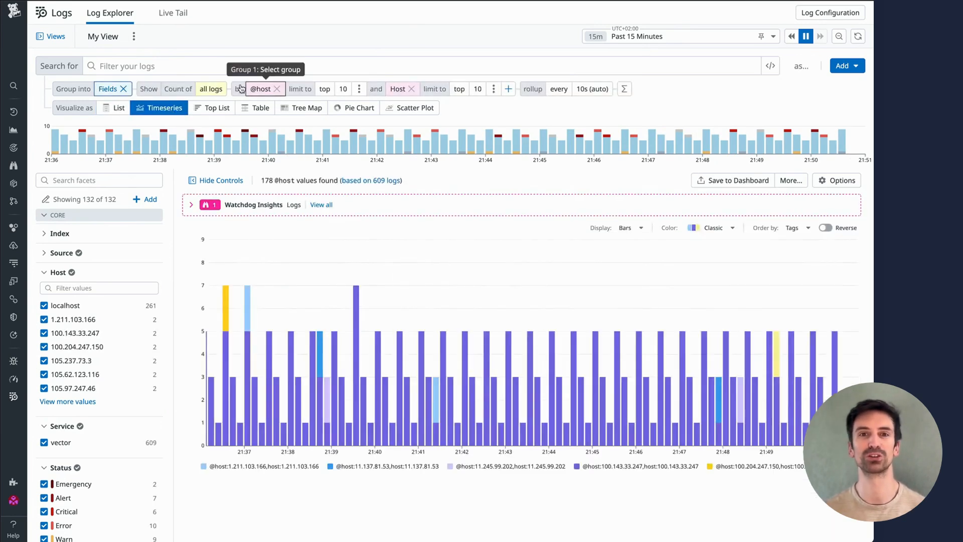
click(112, 112)
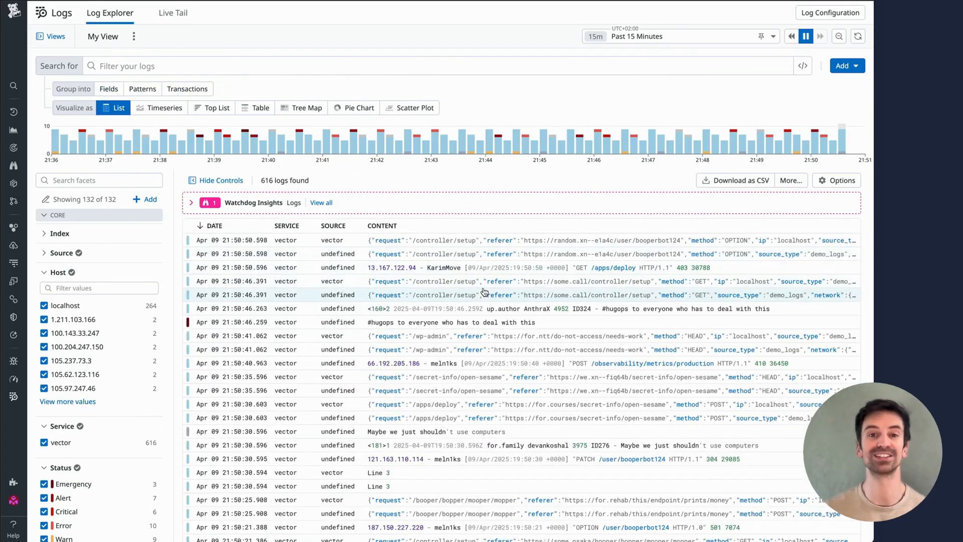
click(484, 293)
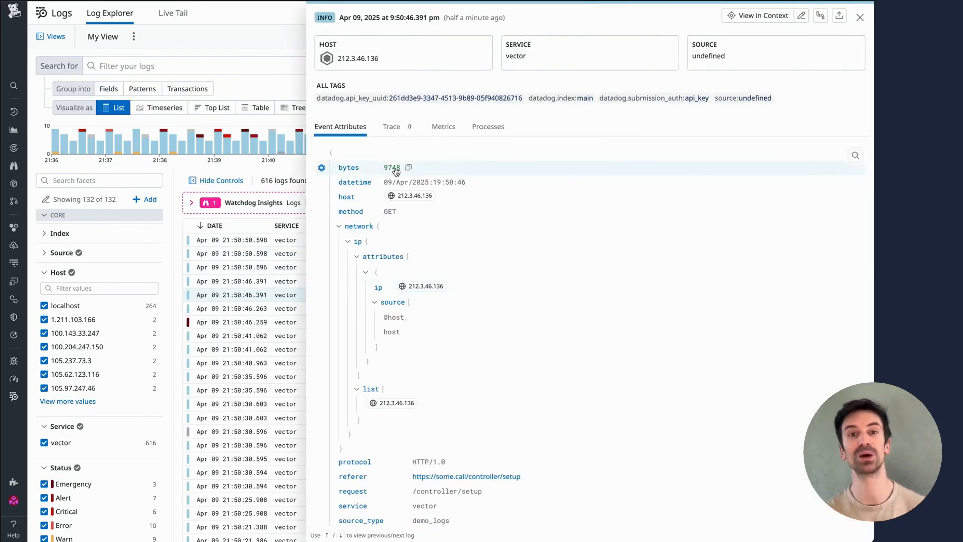
click(346, 167)
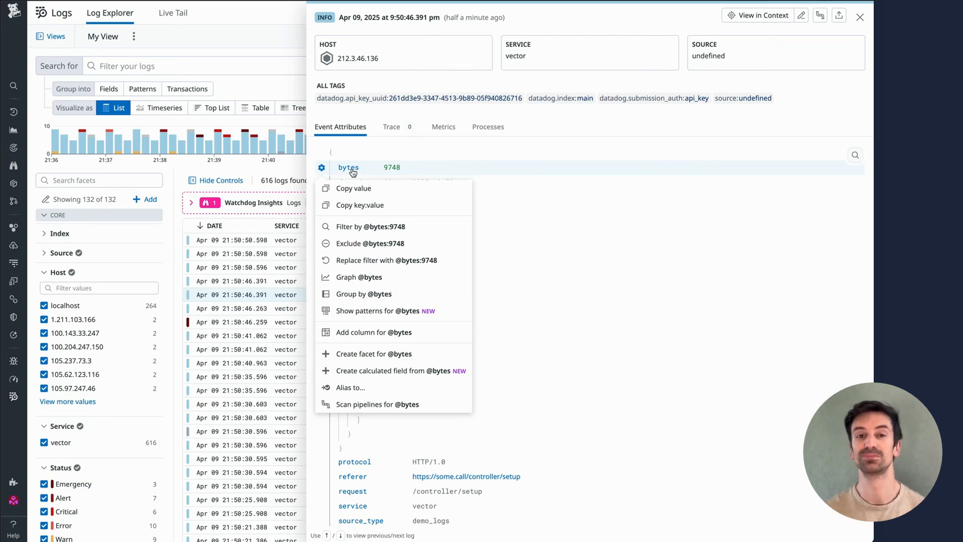
click(358, 295)
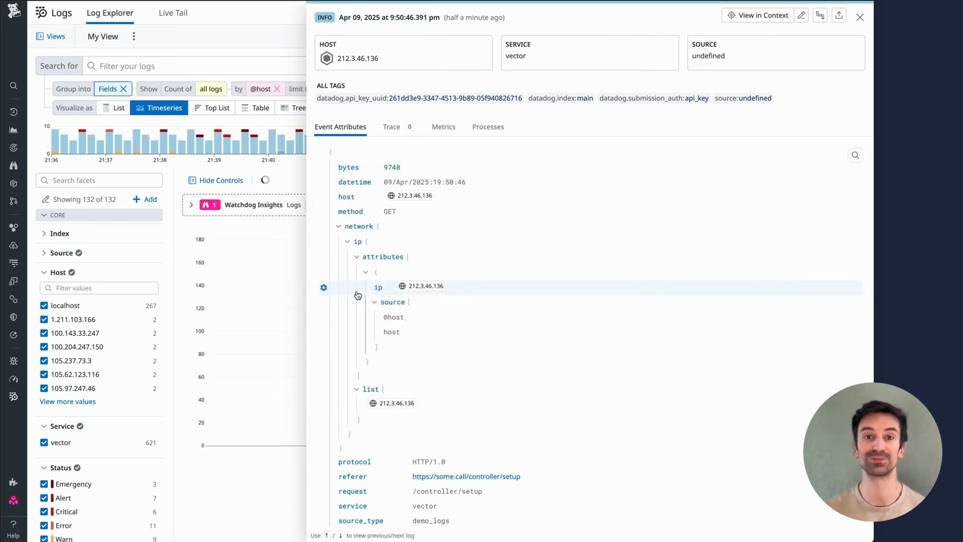
click(202, 232)
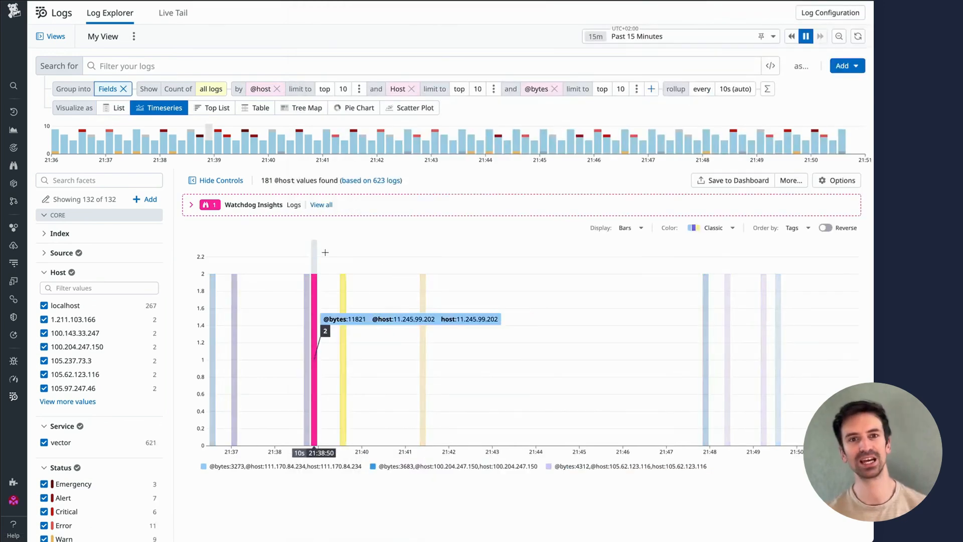
click(205, 88)
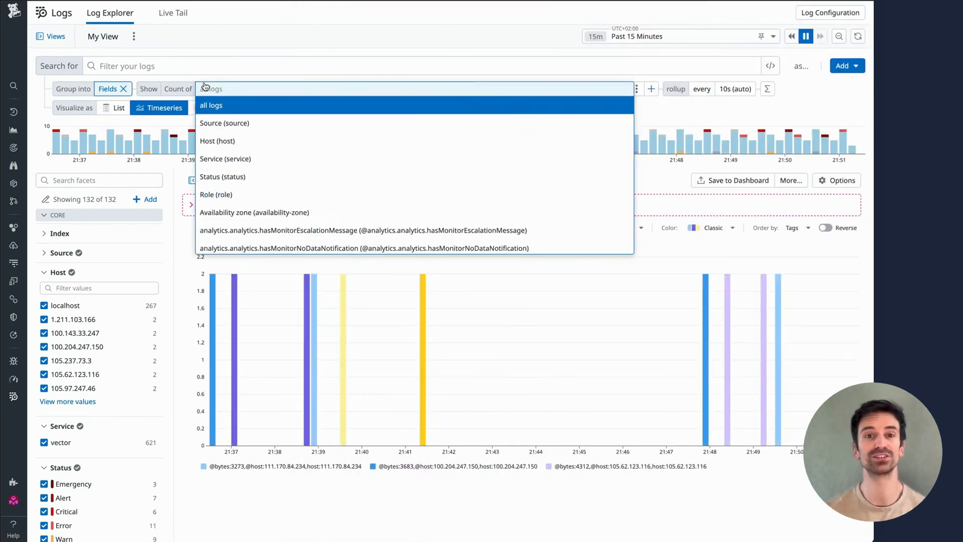
text(@byte)
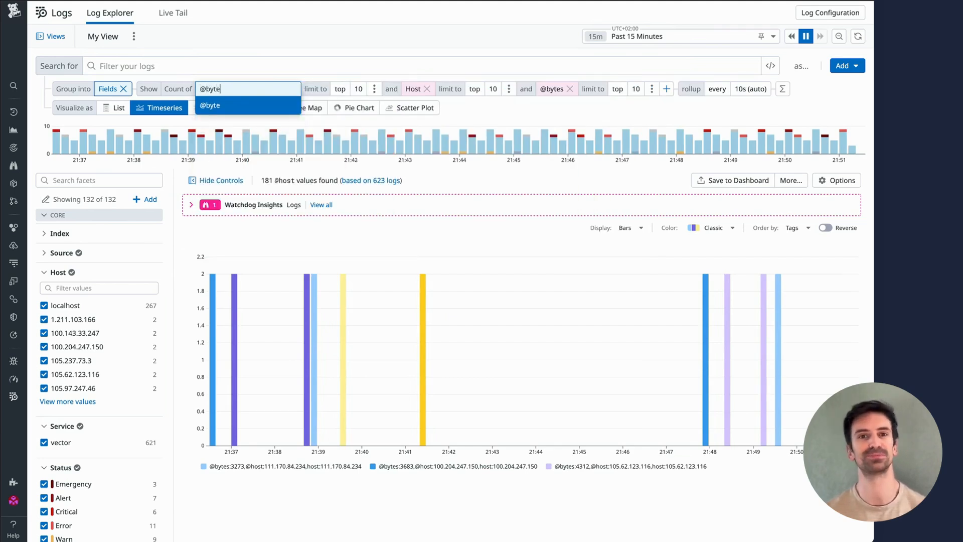
text(s)
click(218, 106)
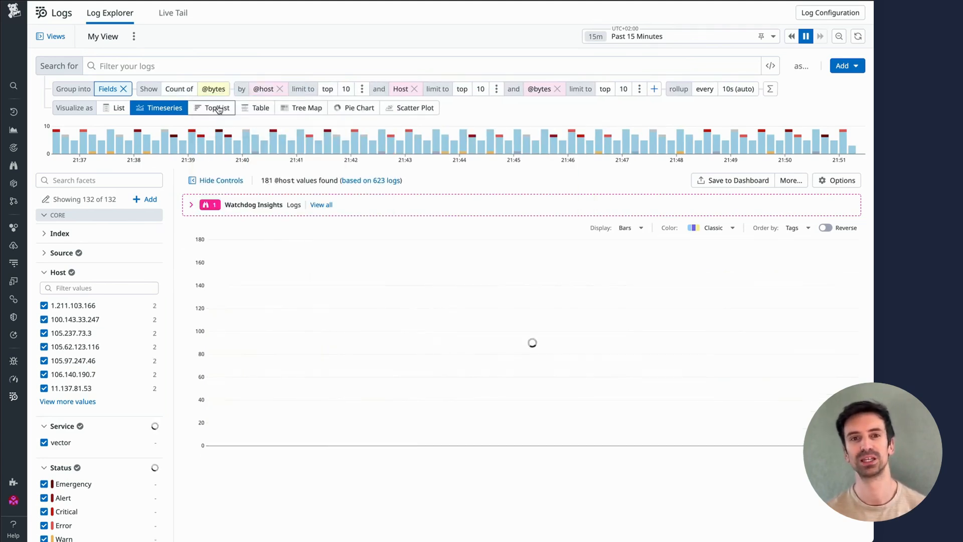
click(556, 89)
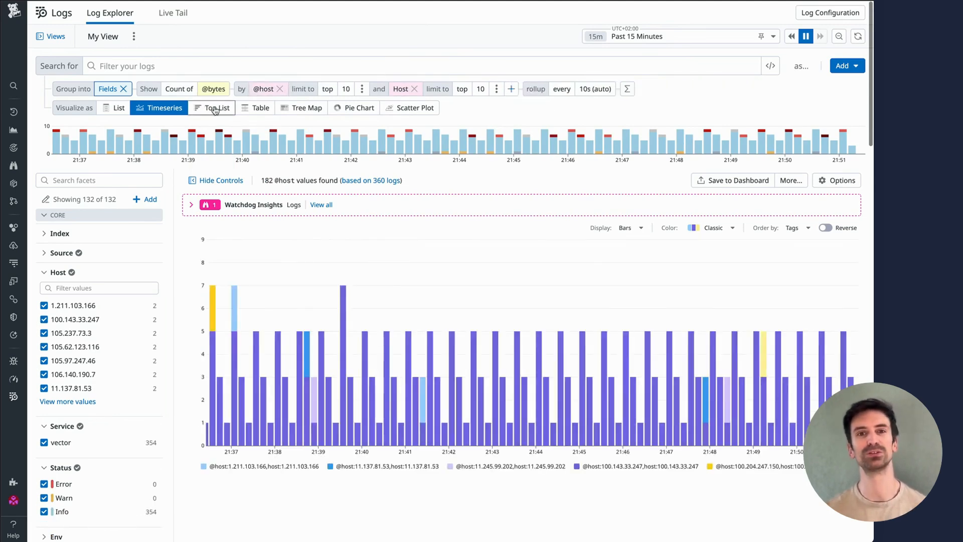
click(212, 106)
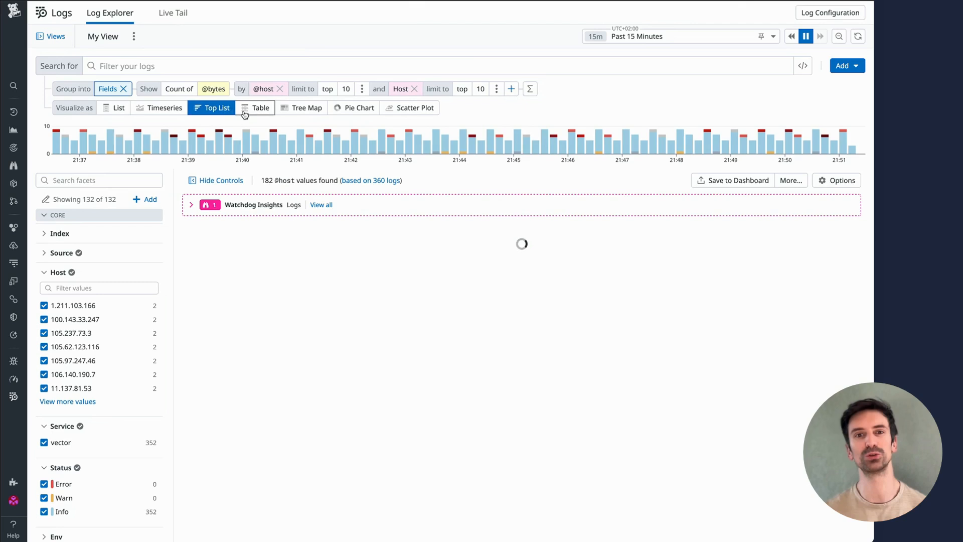
click(196, 91)
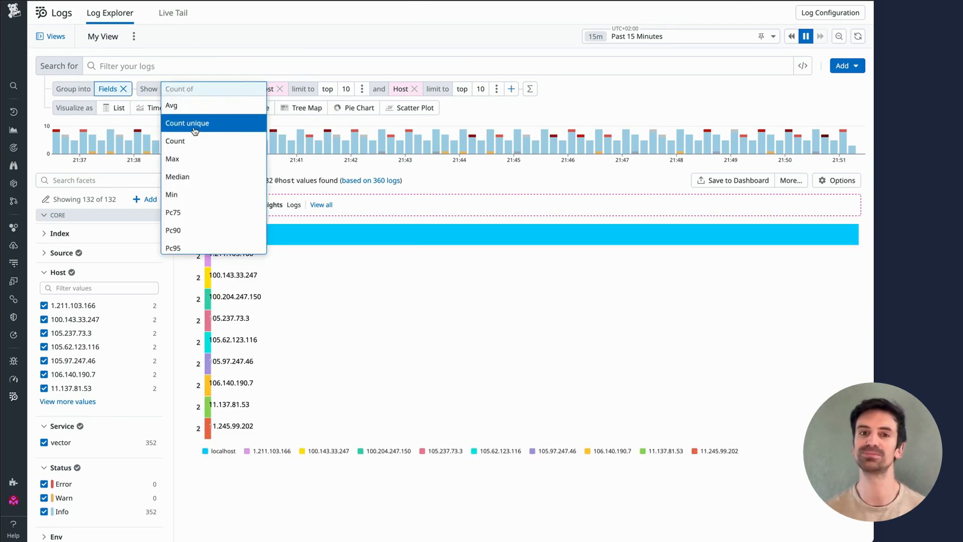
scroll(198, 211, down, 3)
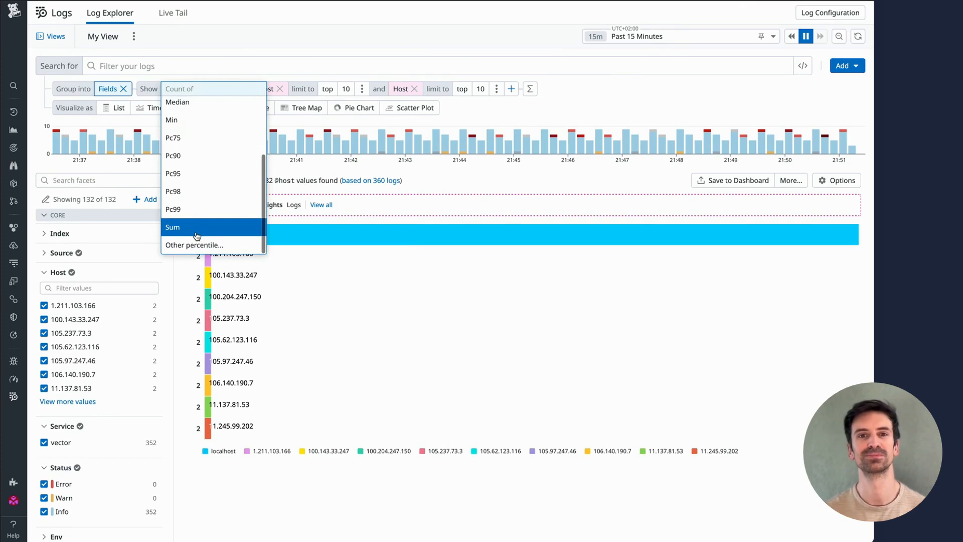
click(196, 236)
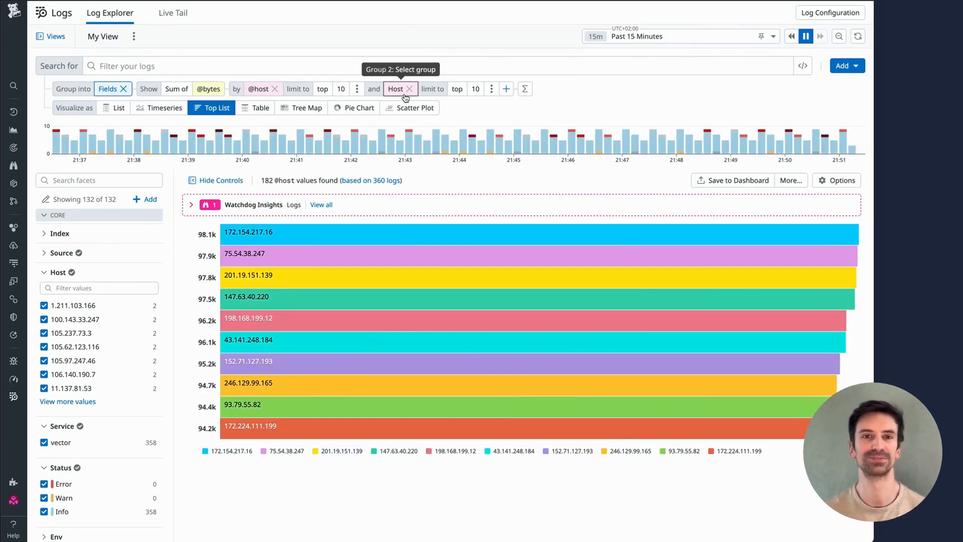
click(478, 91)
click(485, 201)
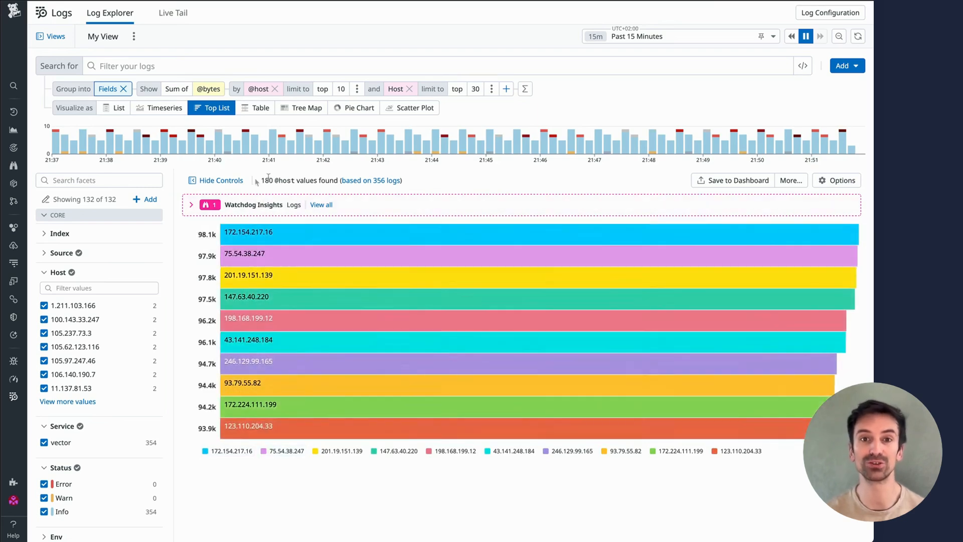
click(212, 90)
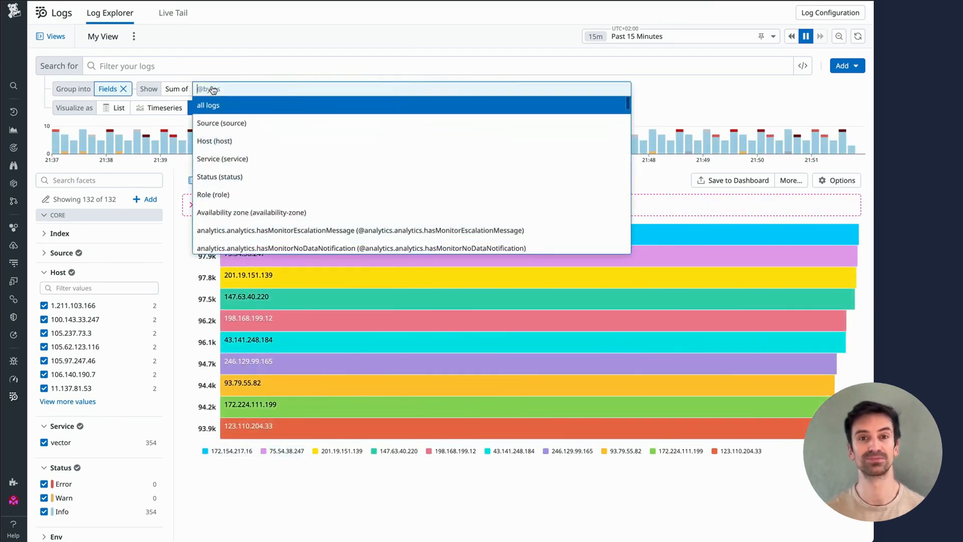
click(177, 88)
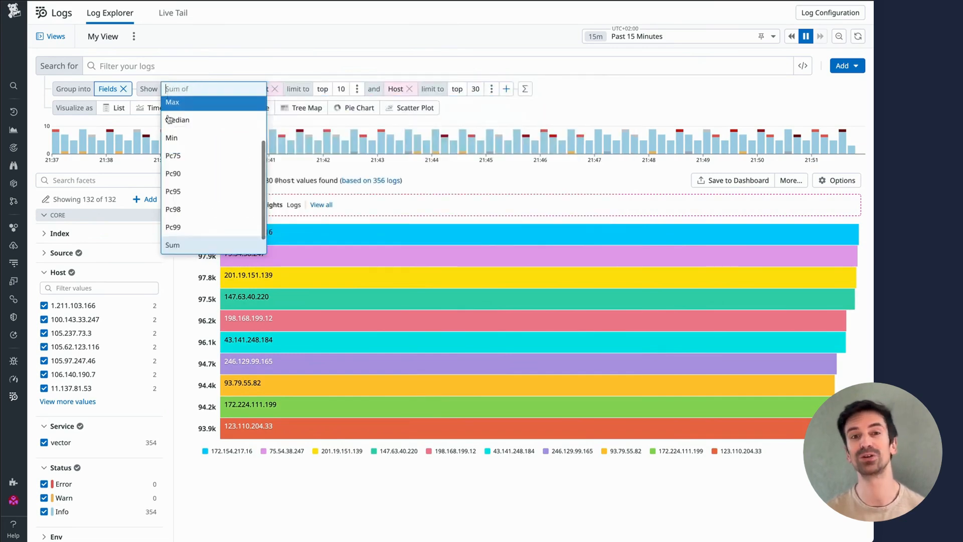
click(210, 79)
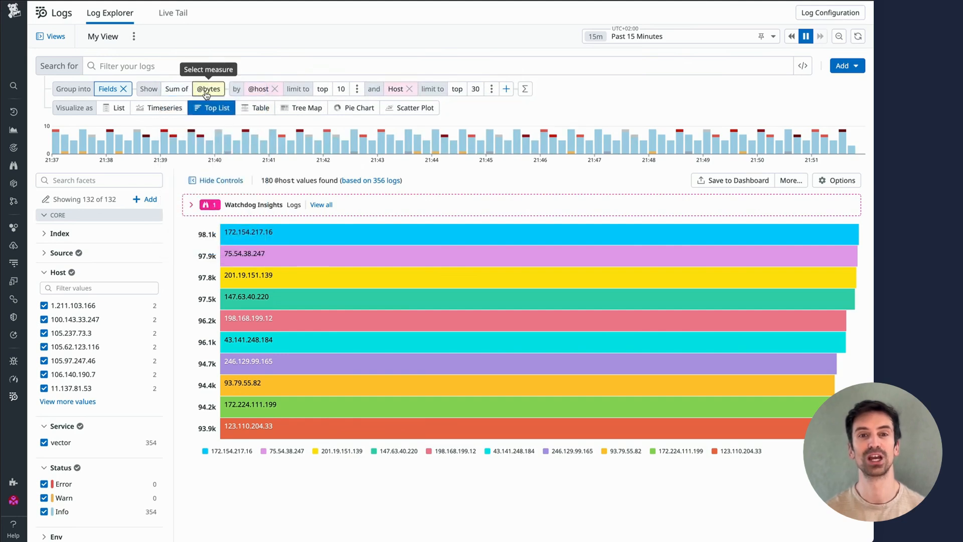
click(206, 93)
text(@host)
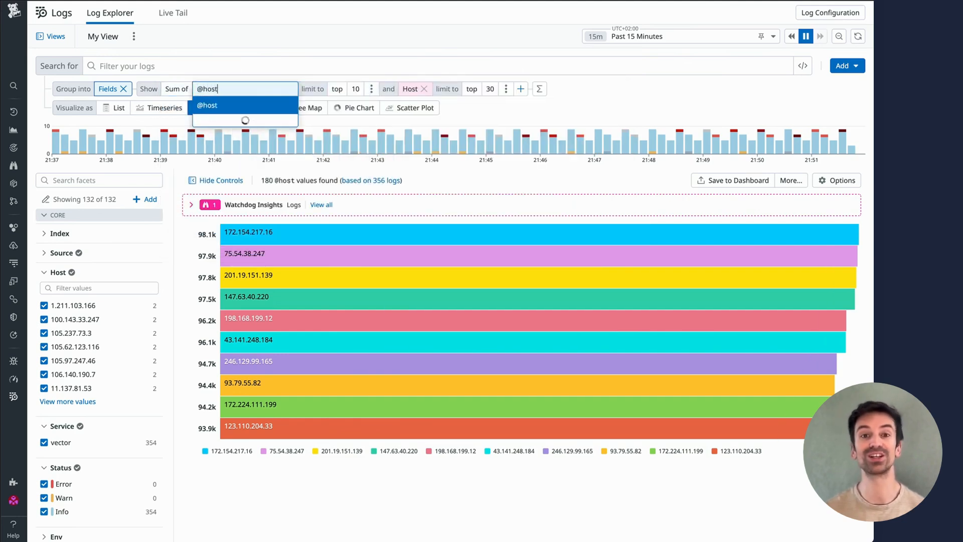
key(Return)
click(176, 89)
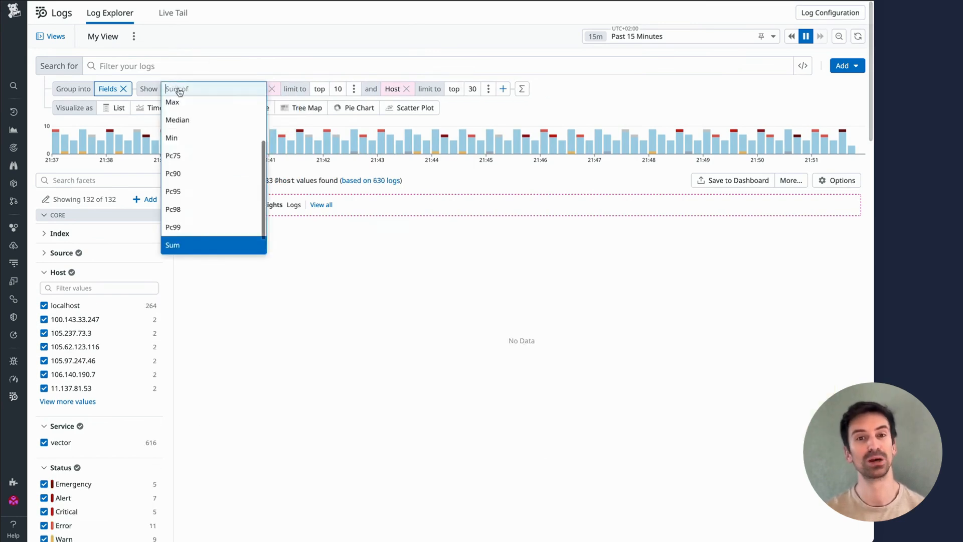
scroll(204, 188, down, 1)
scroll(198, 196, up, 3)
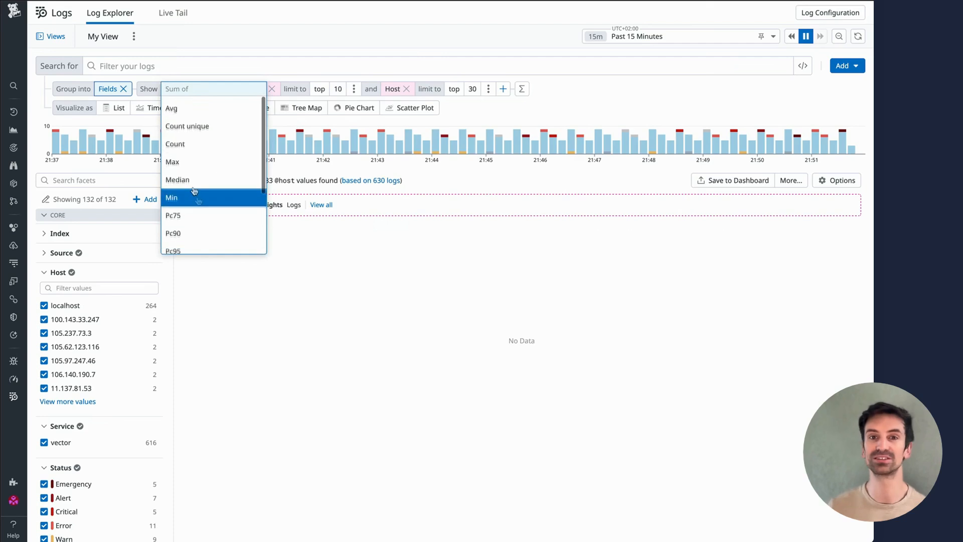
click(188, 123)
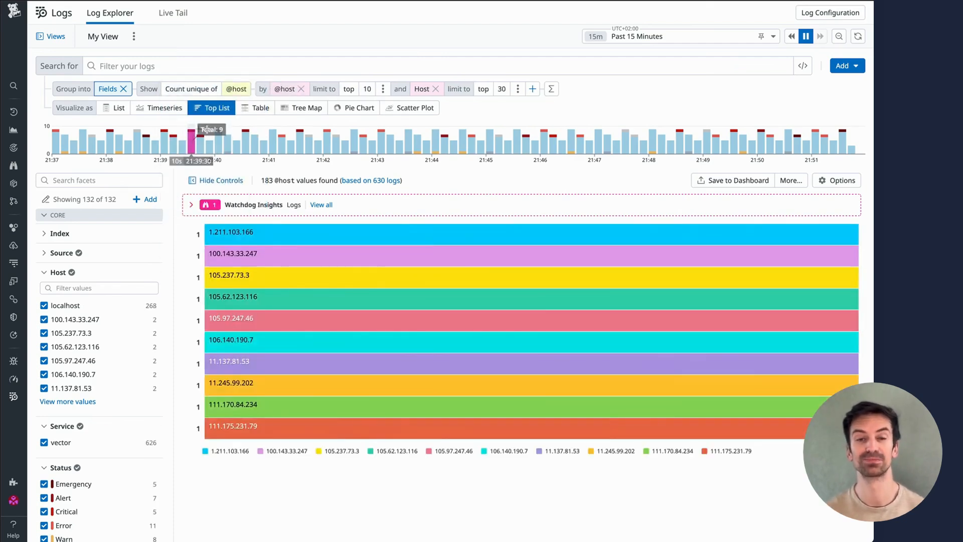
click(300, 80)
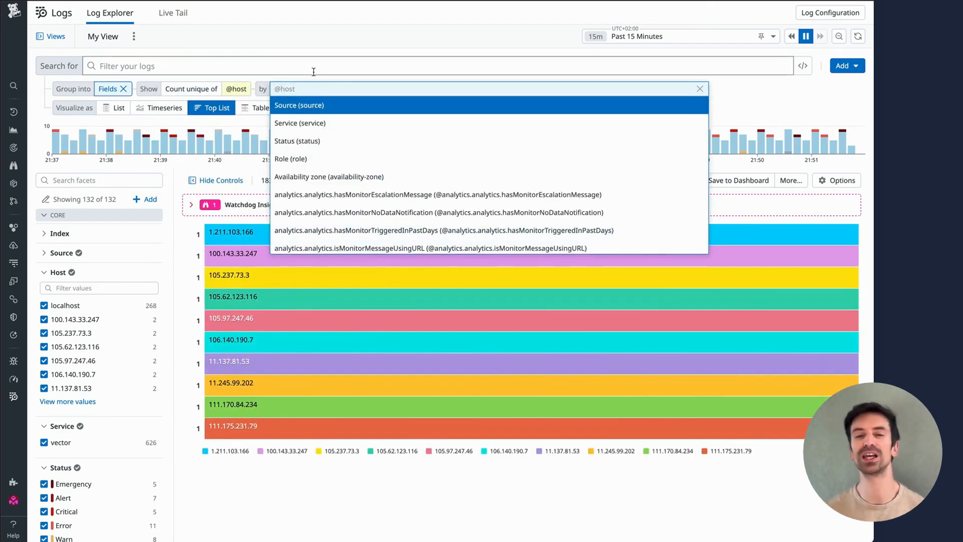
click(309, 67)
click(374, 40)
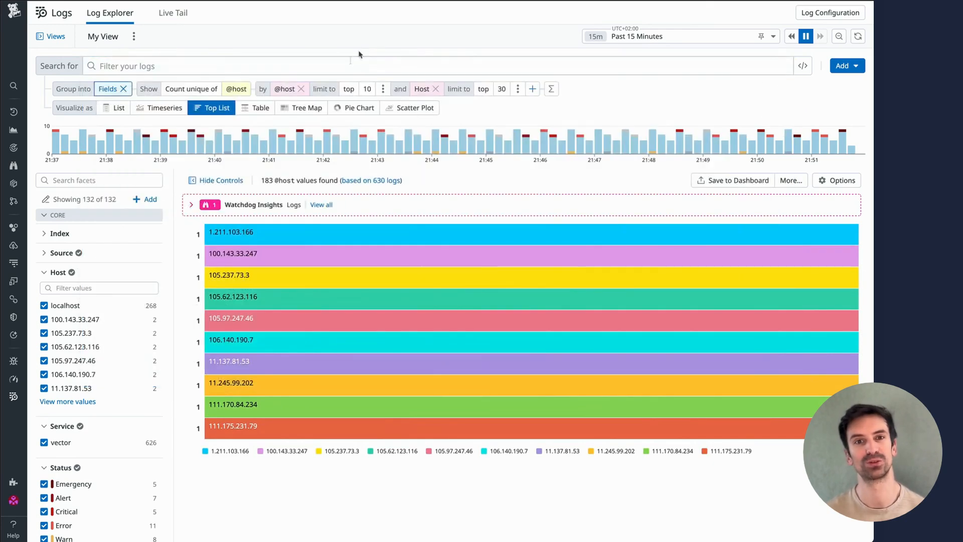
click(301, 88)
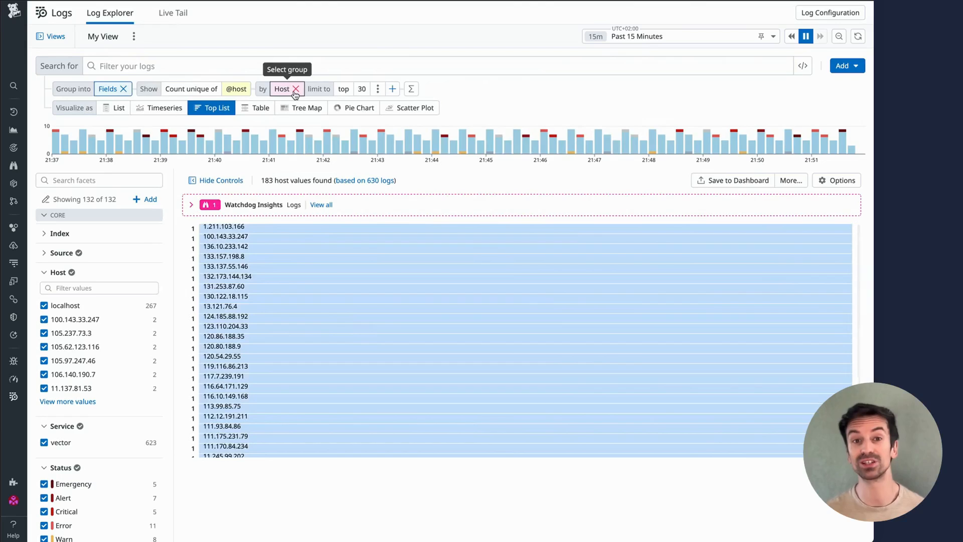
click(295, 90)
click(164, 112)
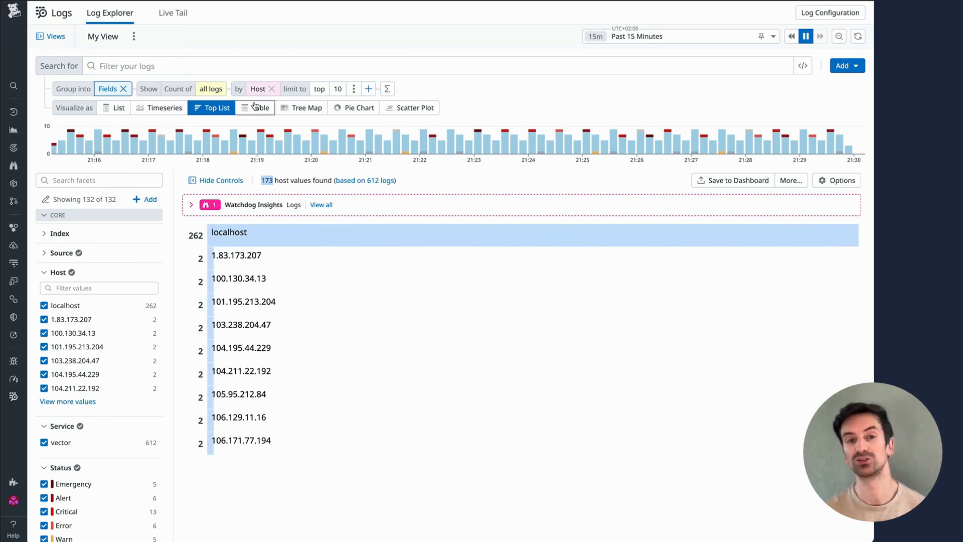
Show the log counts as a table grouped by Host and Status, and review the status breakdown per host.
click(254, 109)
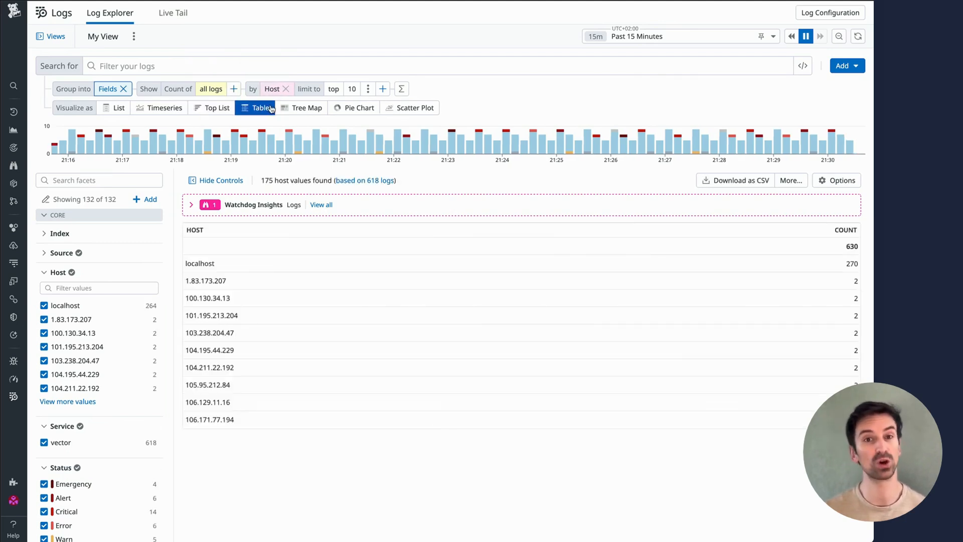
click(384, 89)
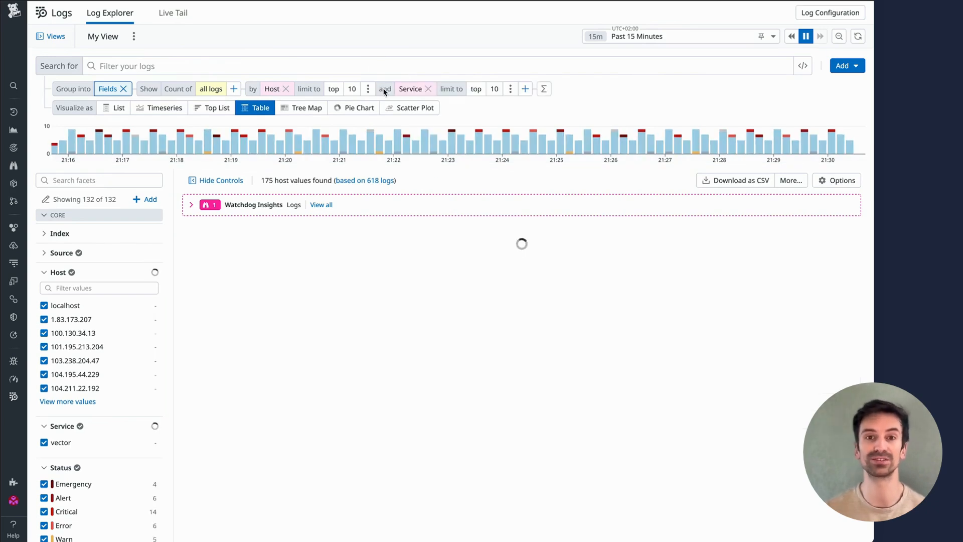
click(411, 90)
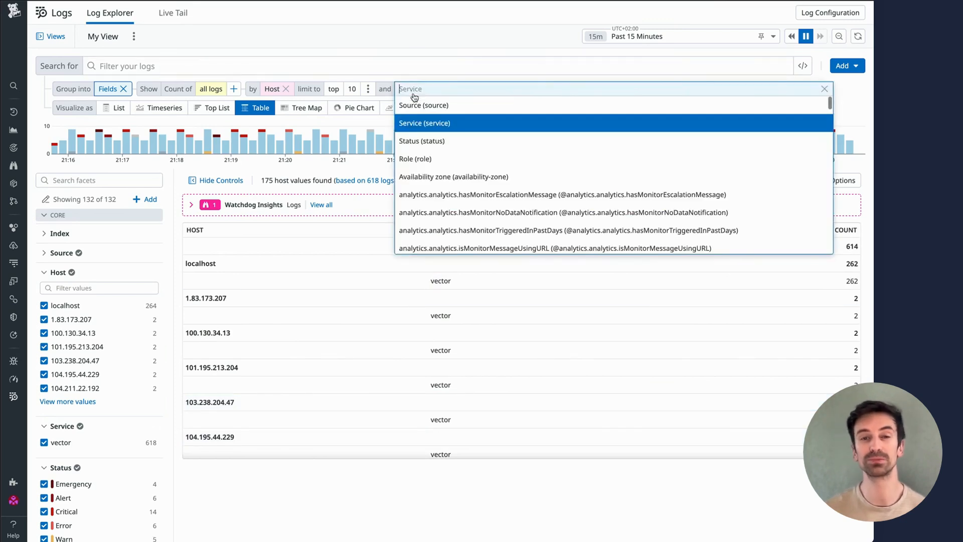
text(statu)
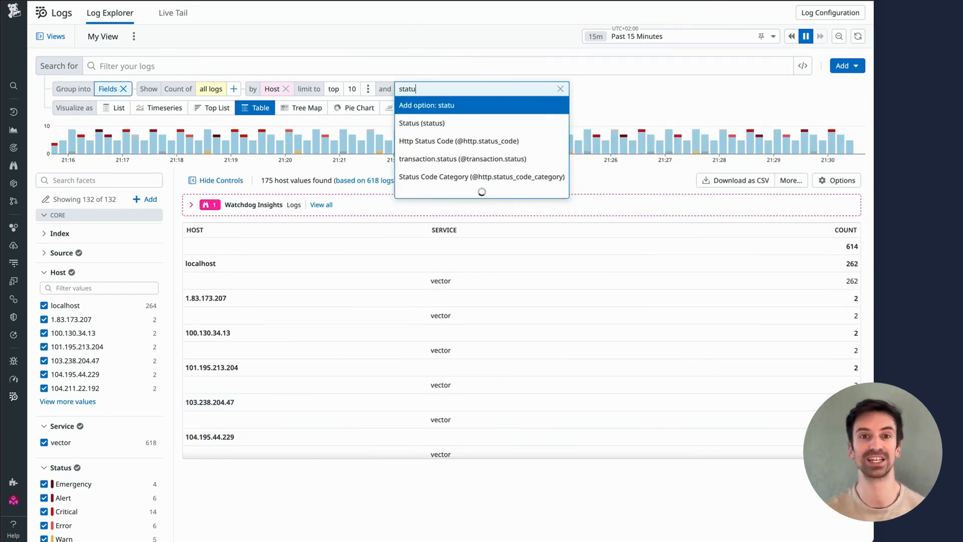
click(452, 123)
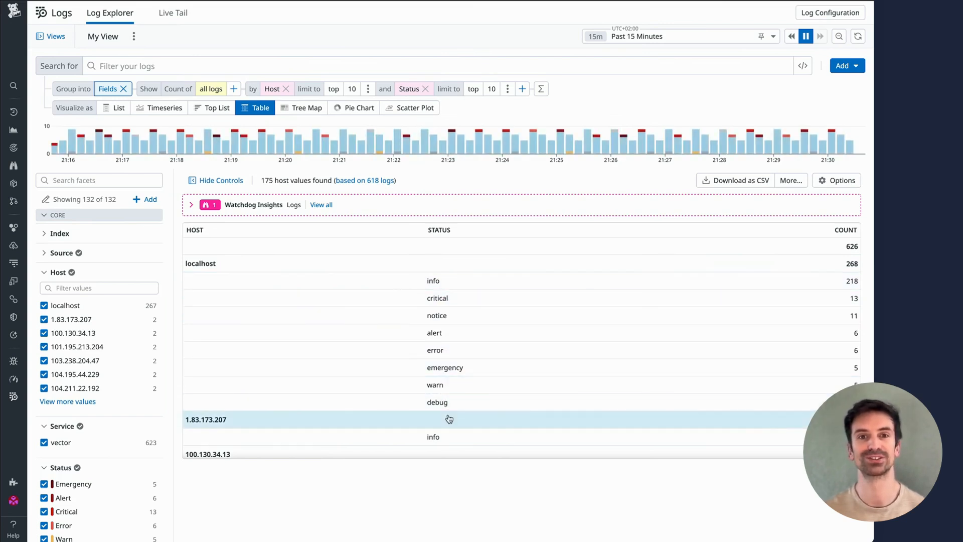
scroll(441, 400, down, 3)
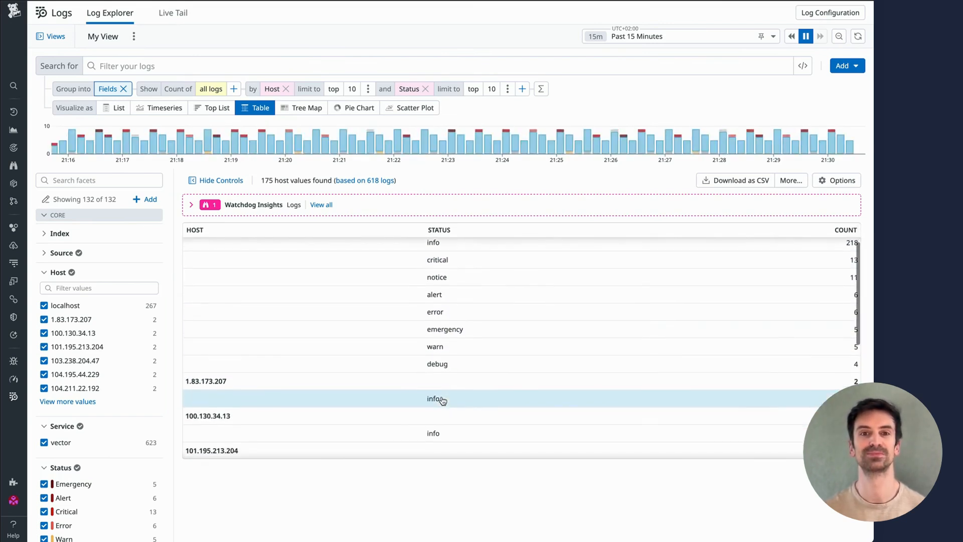
scroll(443, 400, up, 3)
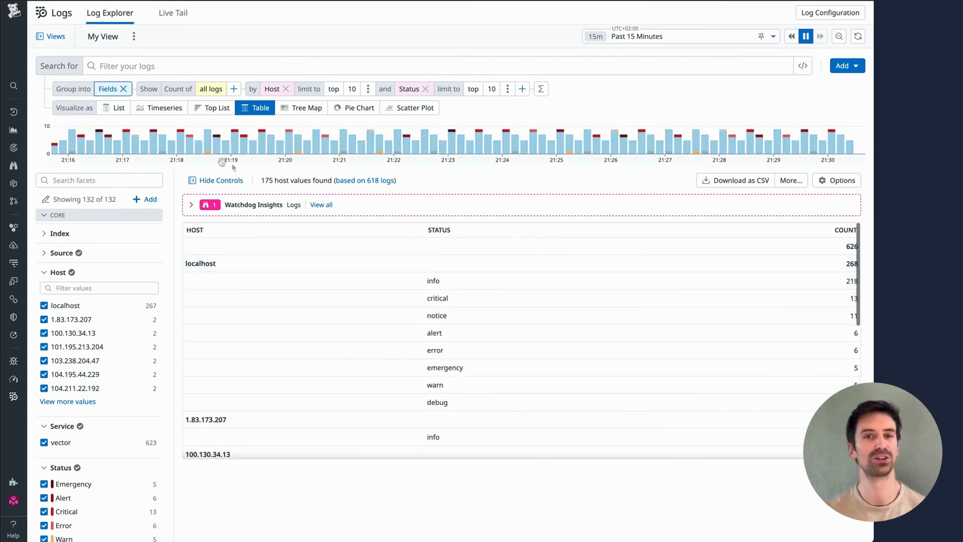
Remove the Host grouping in a timeseries and show the remaining Status counts as a top list.
click(167, 106)
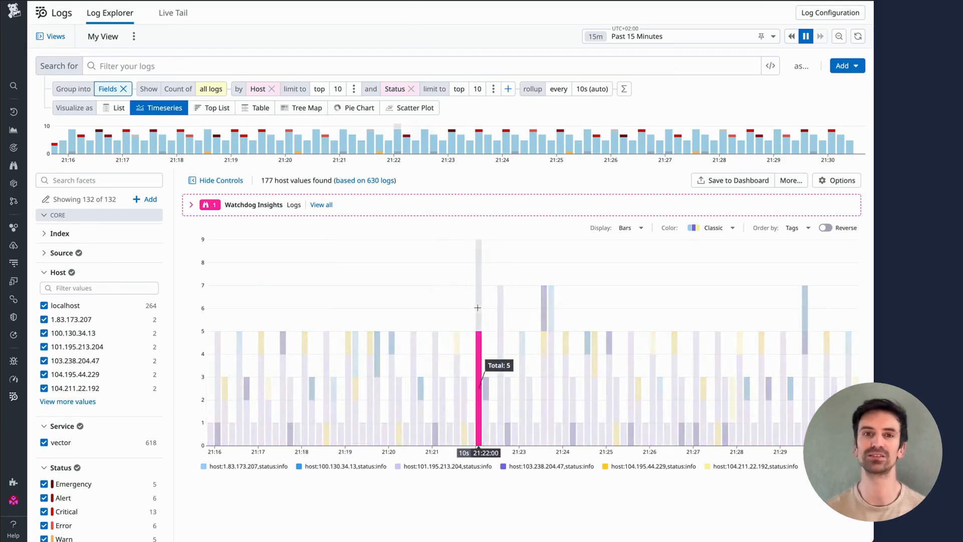
click(271, 88)
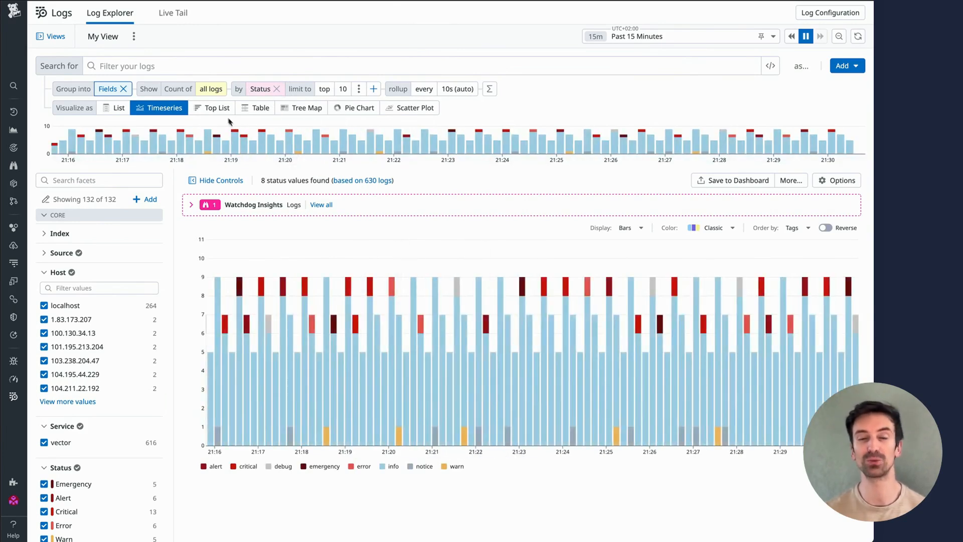
click(221, 104)
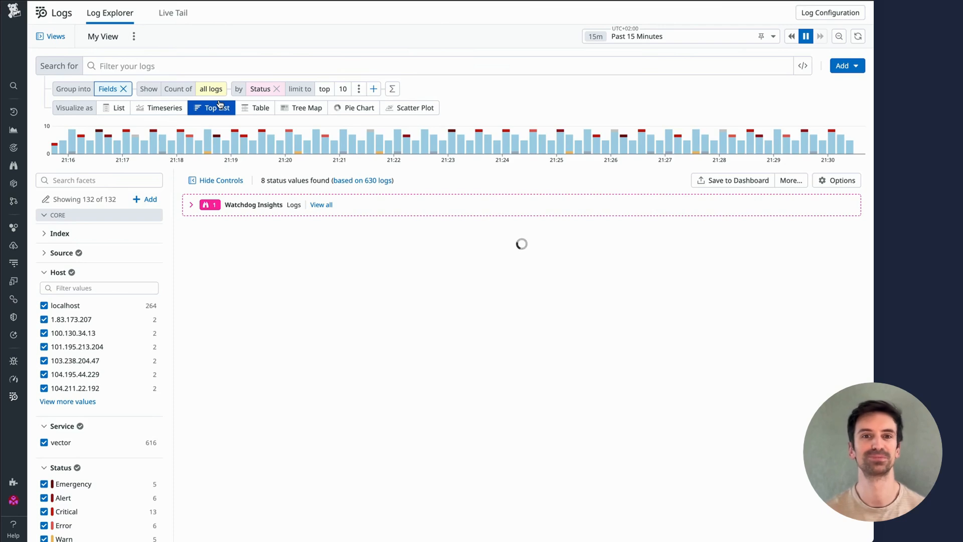
Visualize the Status counts as a tree map and add Host as the second grouping.
click(304, 108)
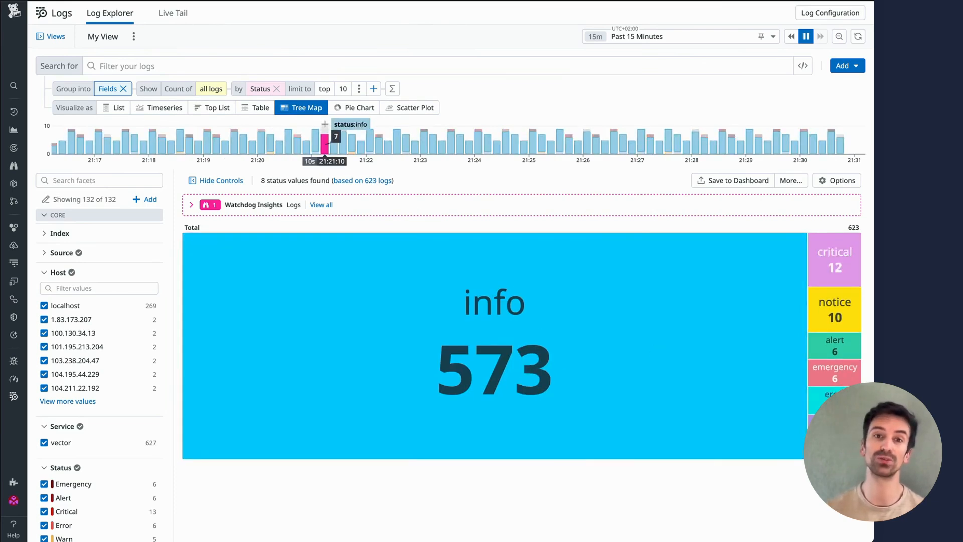
click(374, 88)
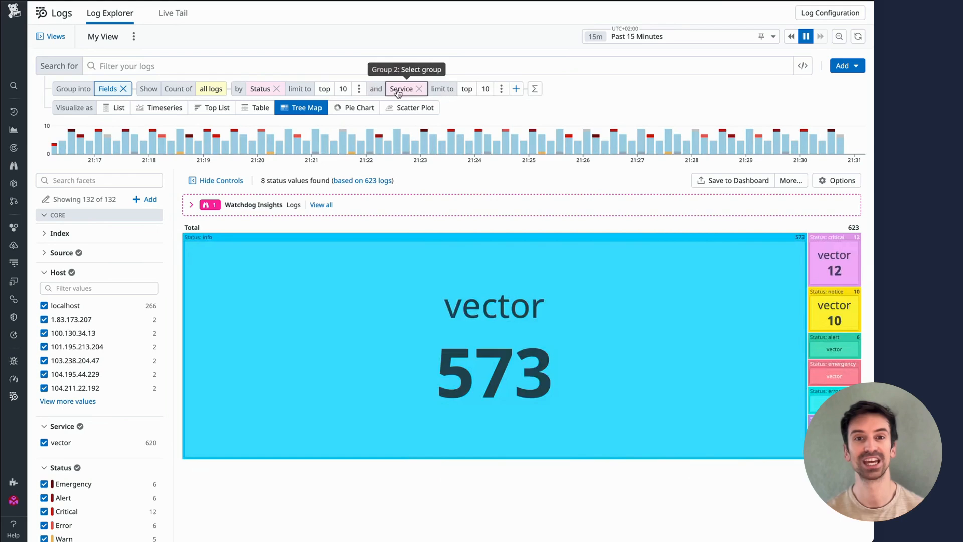
click(400, 89)
text(host)
key(Return)
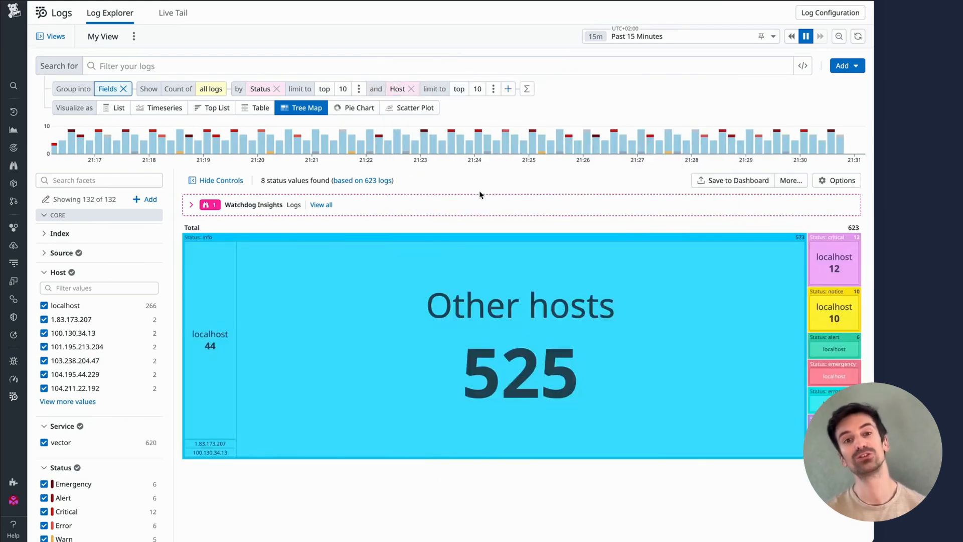
Drill into the critical status block of the tree map and return to the full tree map.
mouse_move(692, 329)
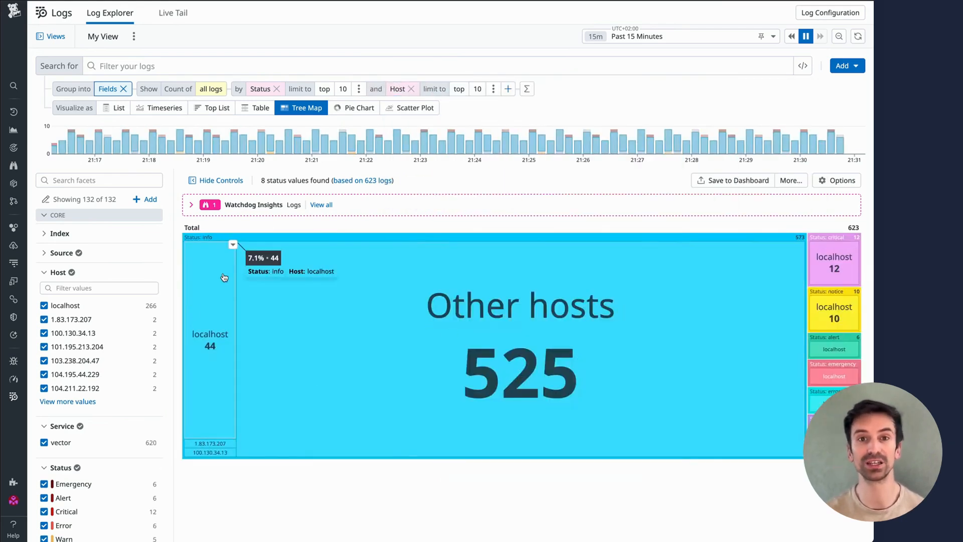
click(832, 240)
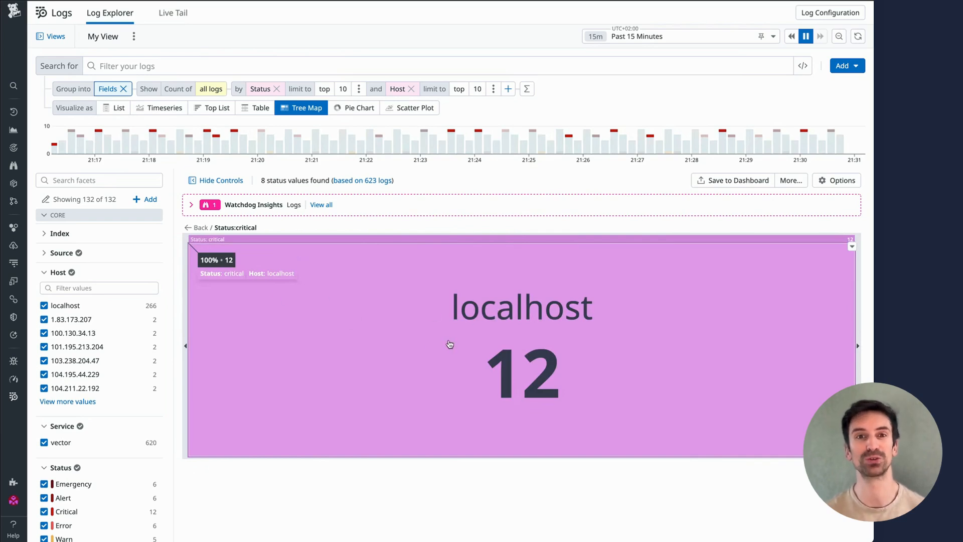
click(189, 227)
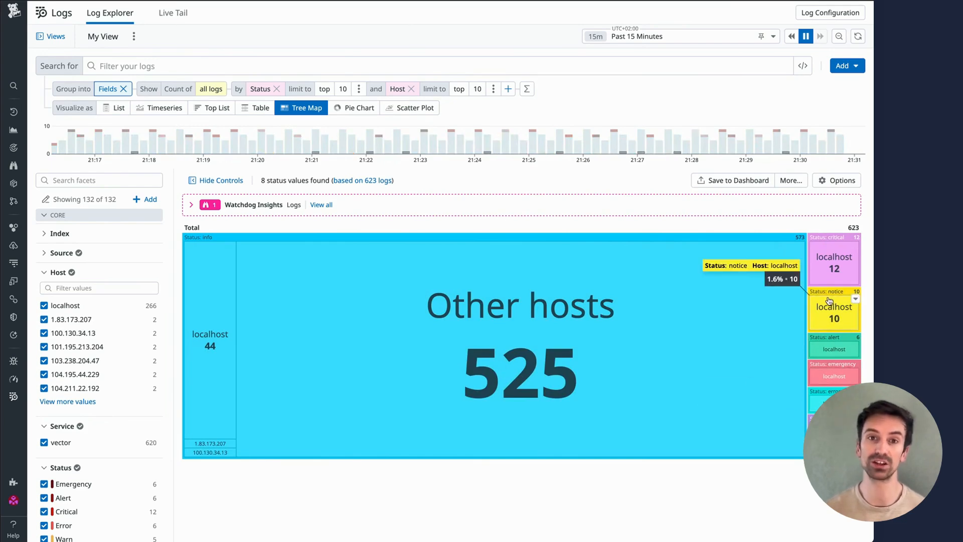
View the Status and Host counts as a pie chart, and preview saving the tree map to a dashboard without saving it.
click(362, 109)
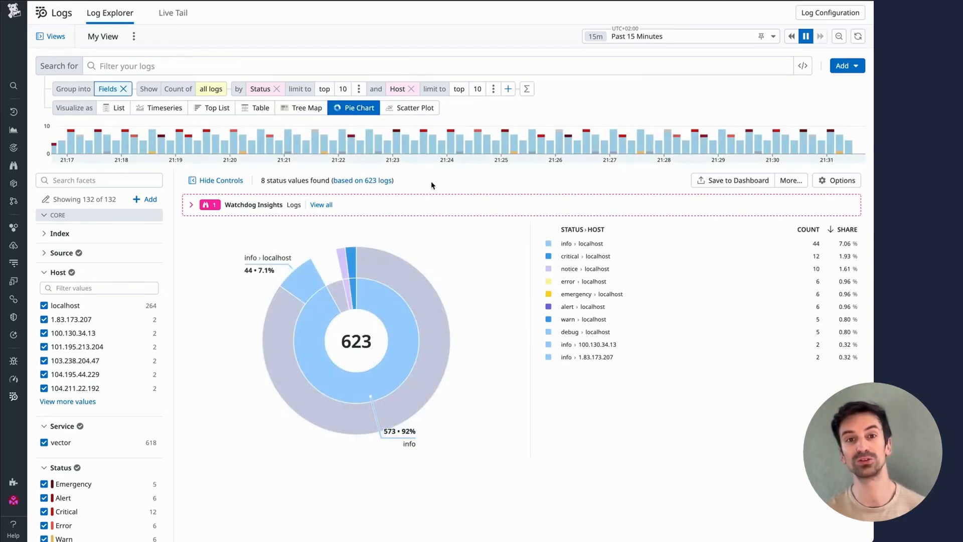
click(298, 109)
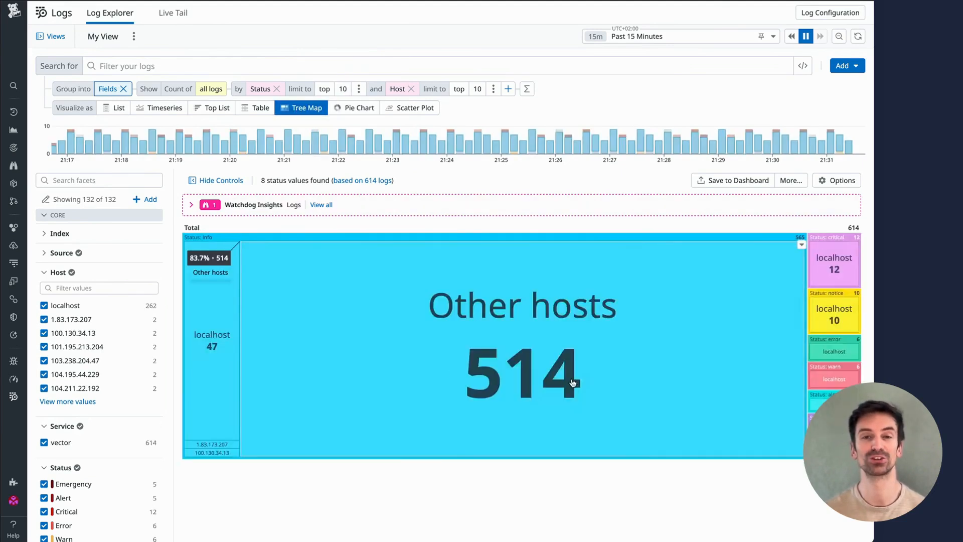
click(733, 185)
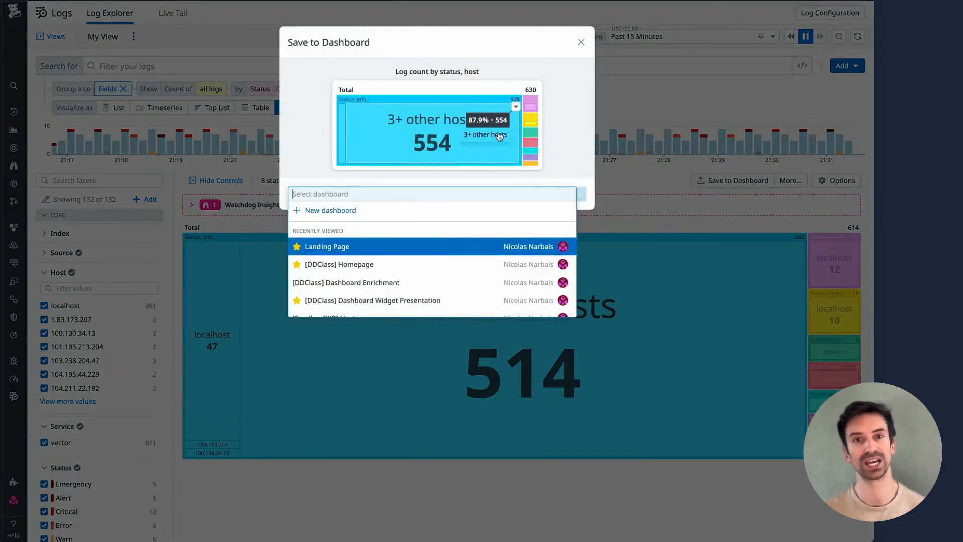
click(580, 42)
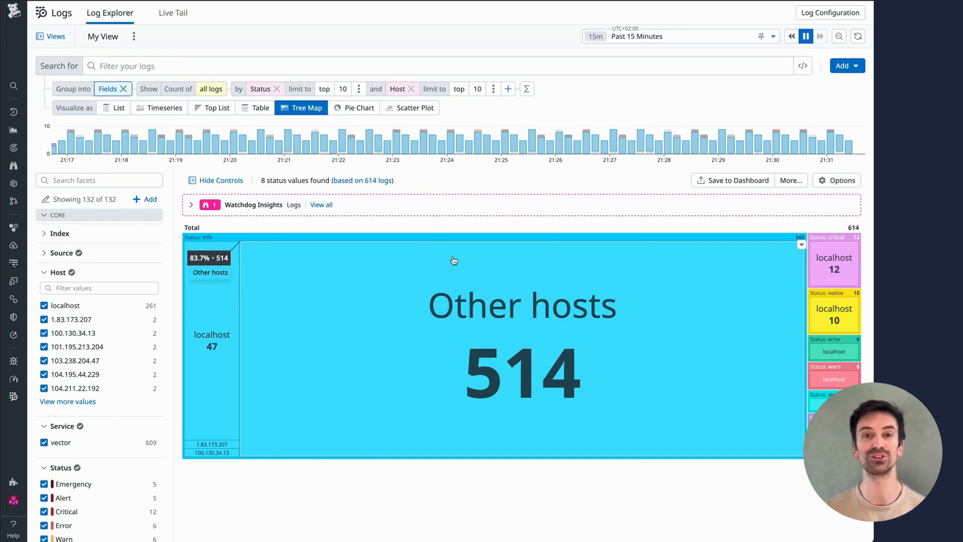
Show the logs as an ungrouped list and display the saved views.
click(56, 37)
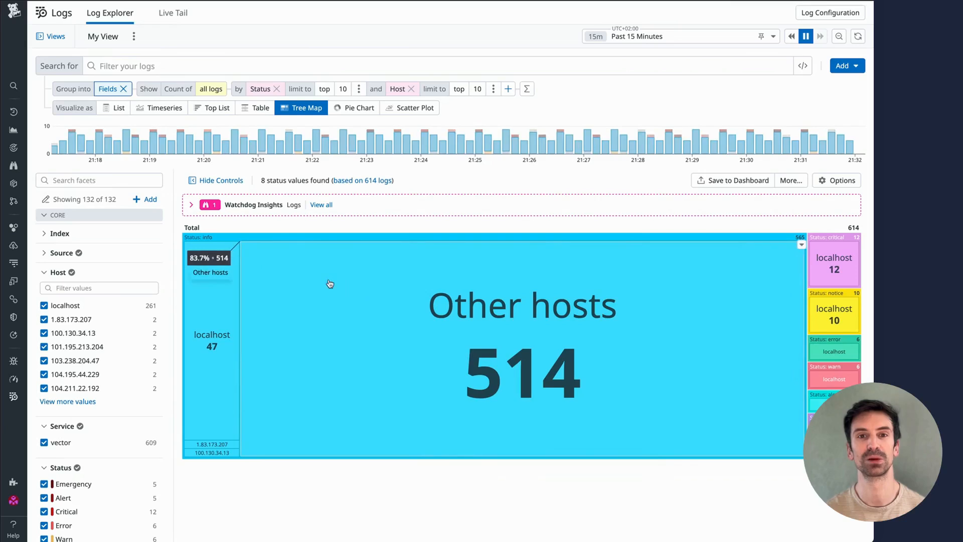
click(117, 107)
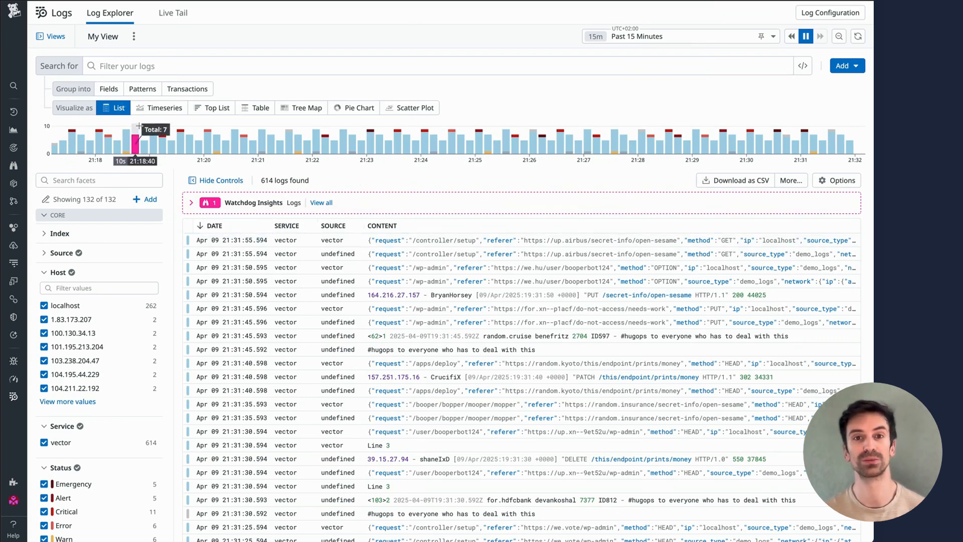
click(54, 45)
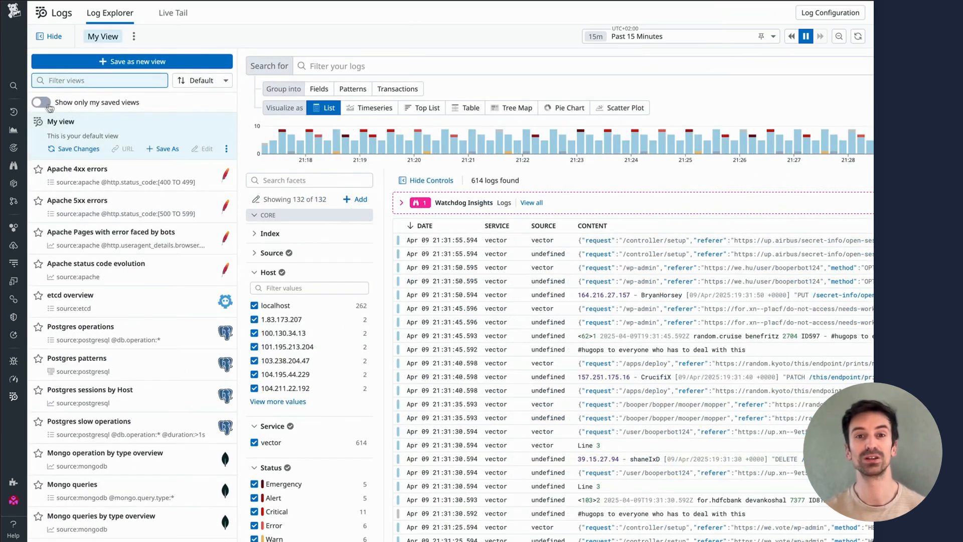